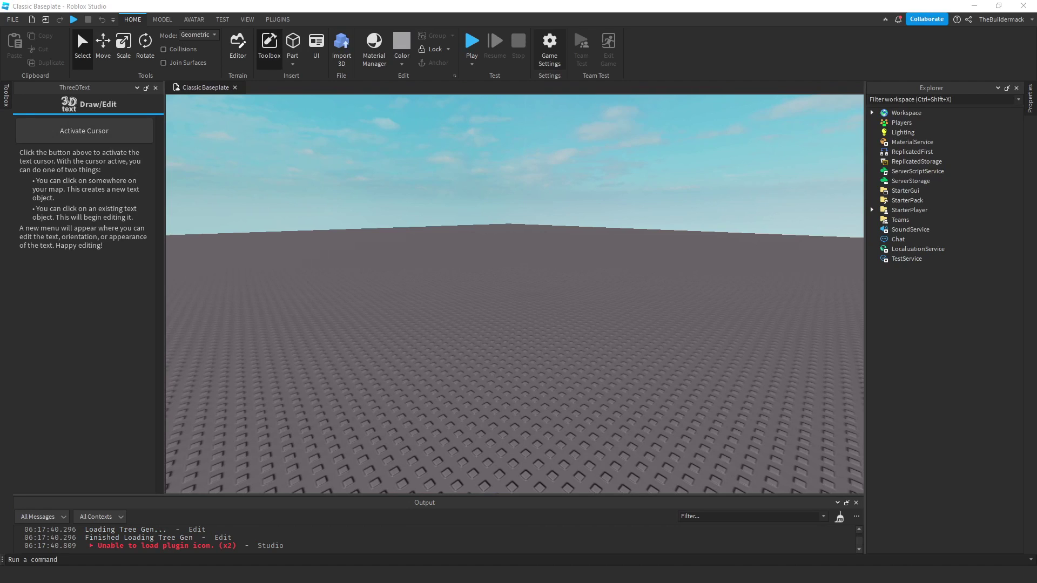
# - Close the ThreeDText panel and save the place as a game named Animation R6 with Team Create disabled
pyautogui.click(156, 87)
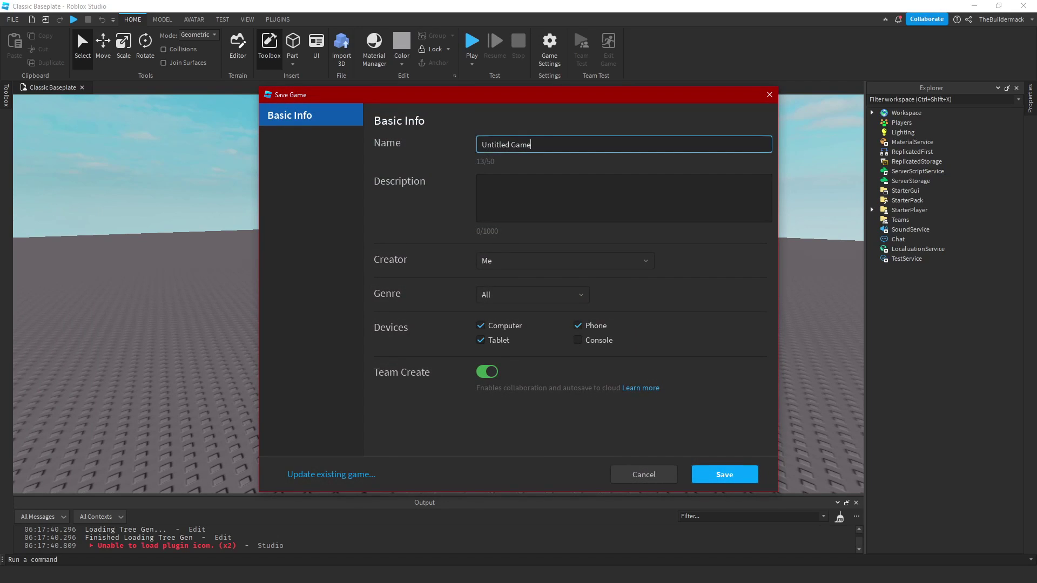
pyautogui.press('super+space')
pyautogui.press('BackSpace')
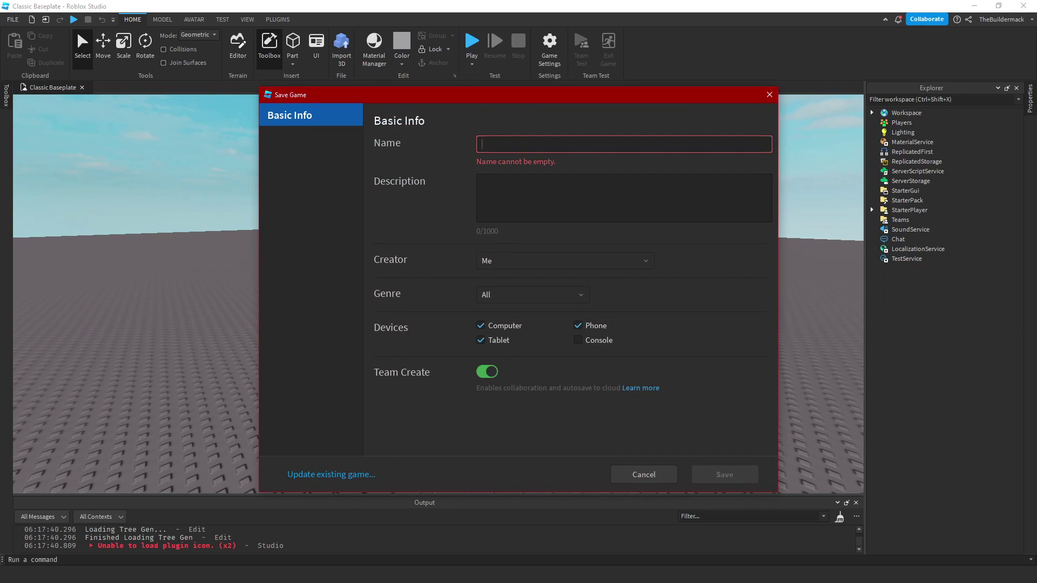
pyautogui.write('Animation R6')
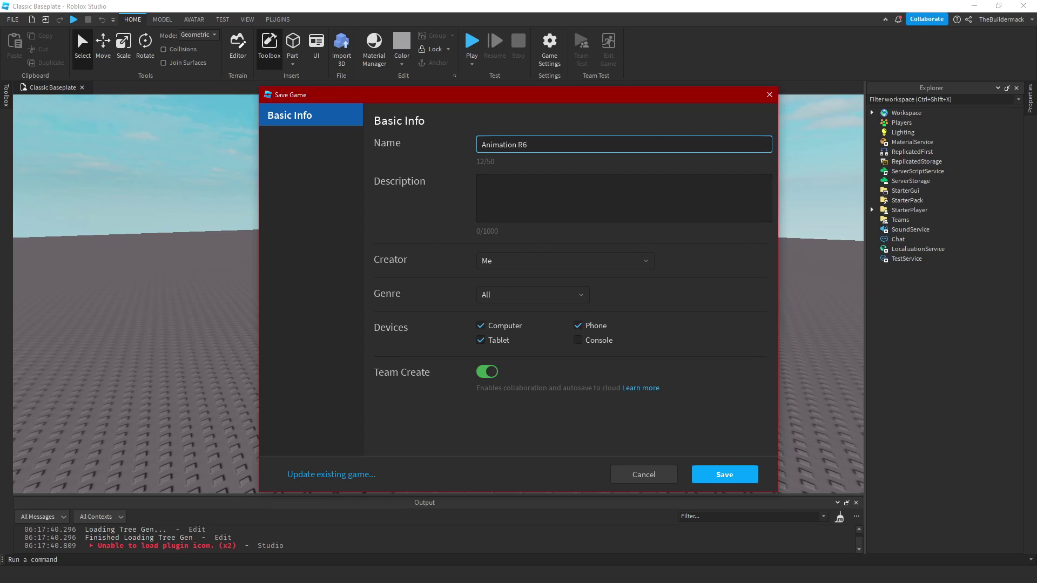
pyautogui.click(487, 372)
pyautogui.click(724, 475)
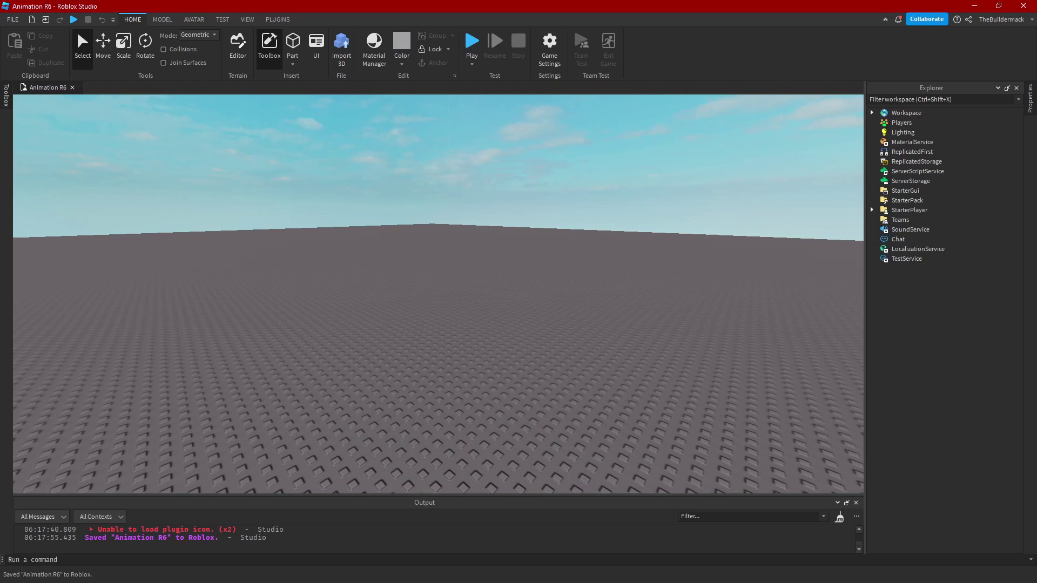
# - Set the avatar type to R6 and the walk speed to 8 in the game settings and save them
pyautogui.click(549, 48)
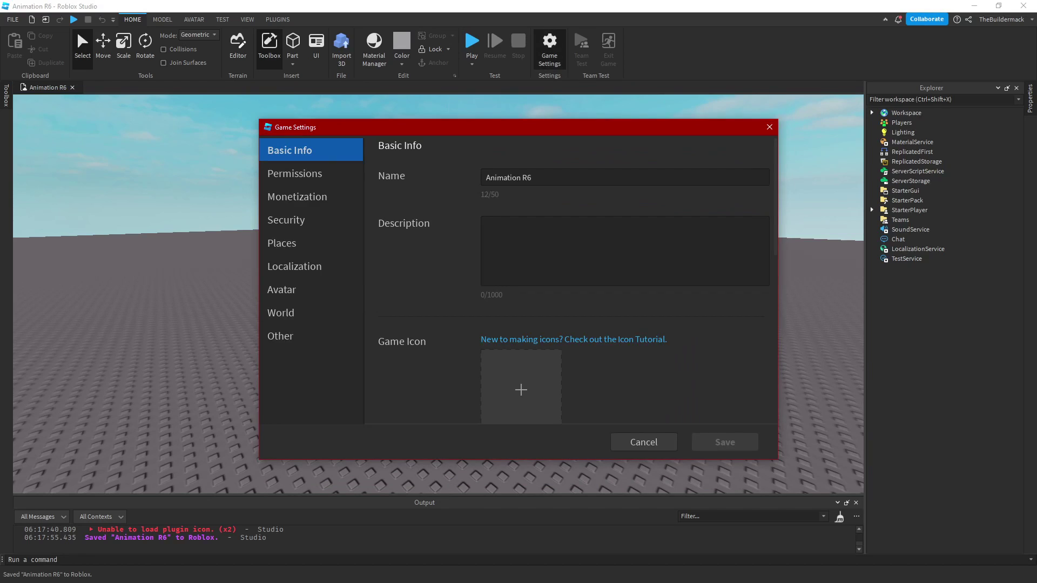
pyautogui.click(282, 290)
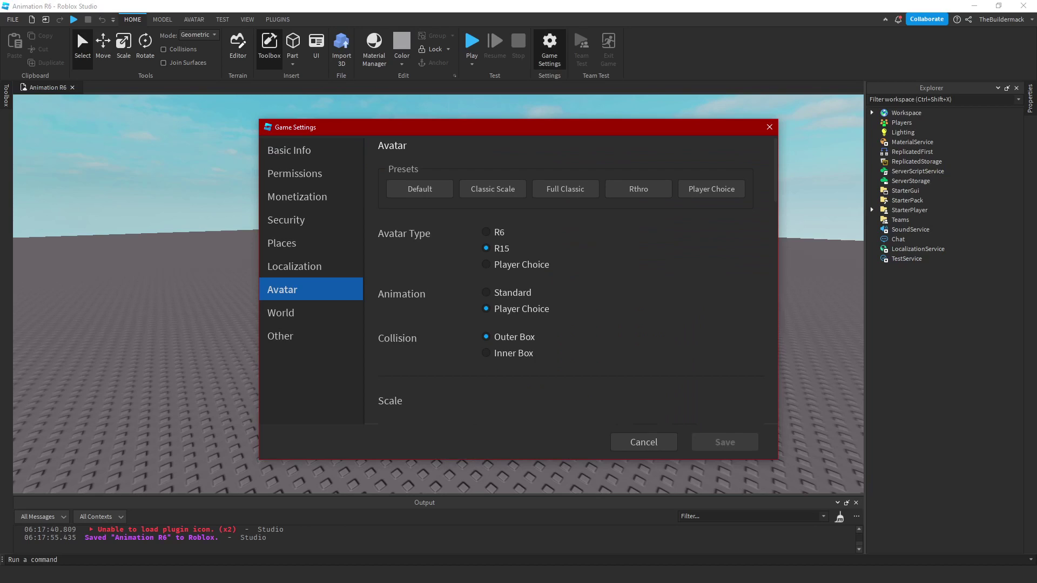
pyautogui.click(486, 232)
pyautogui.click(281, 313)
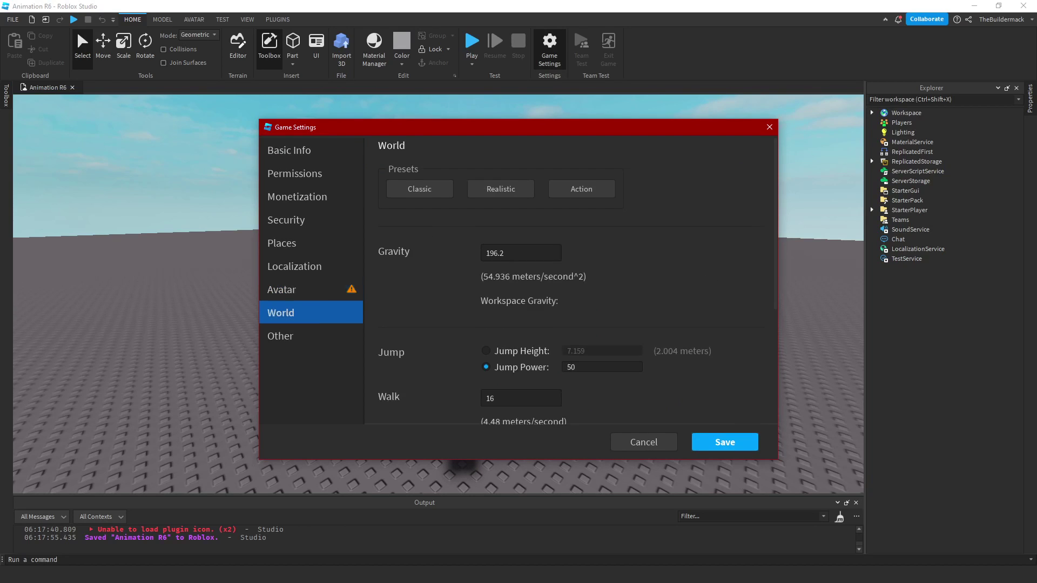
pyautogui.click(493, 398)
pyautogui.write('8')
pyautogui.press('Return')
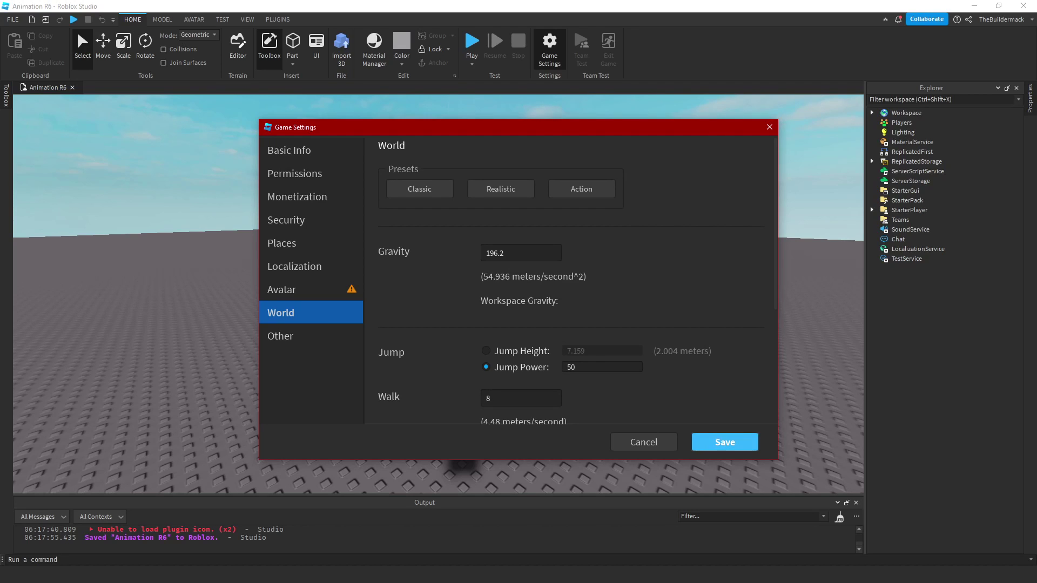
pyautogui.click(724, 441)
pyautogui.click(559, 326)
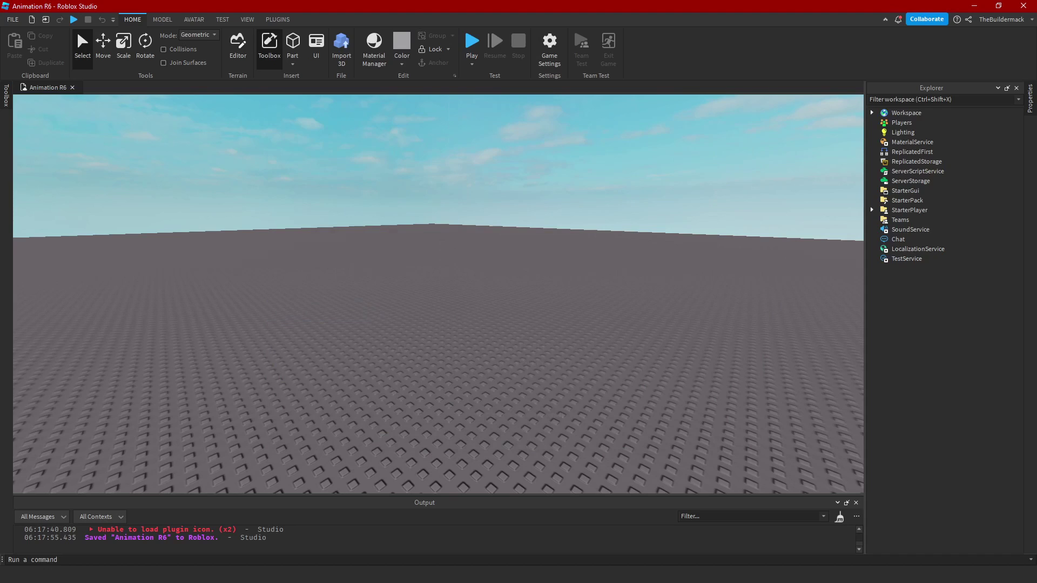
# - Start a playtest and copy the Animate script from the player's character in Workspace
pyautogui.press('F5')
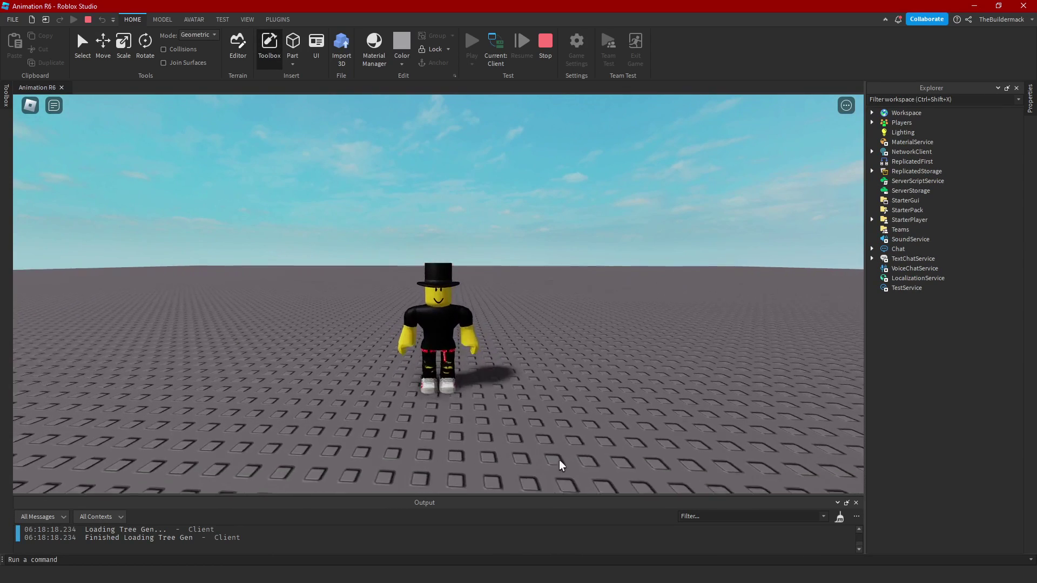
pyautogui.scroll(3, 546, 429)
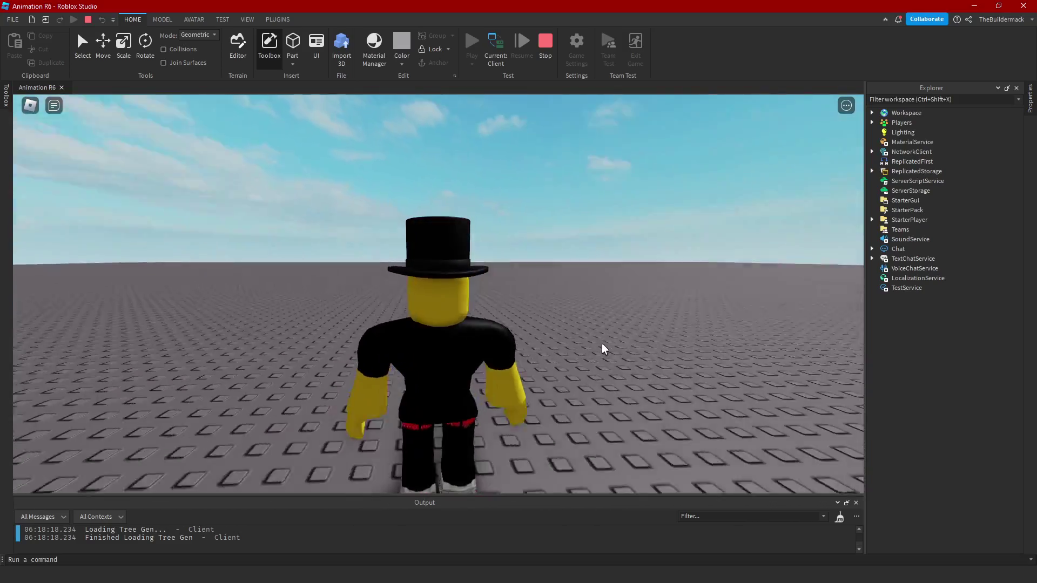
pyautogui.scroll(-3, 602, 343)
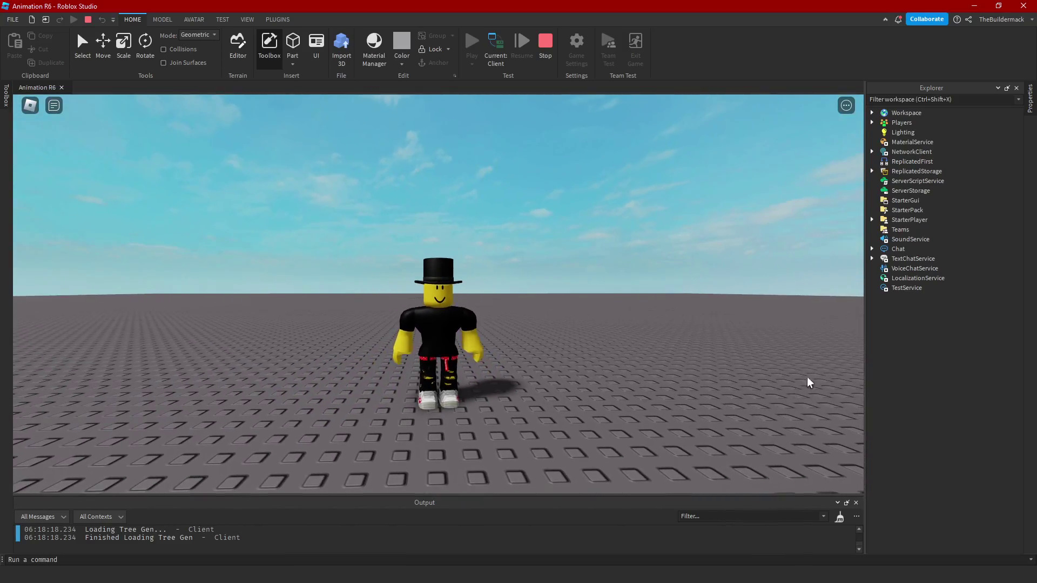
pyautogui.click(871, 112)
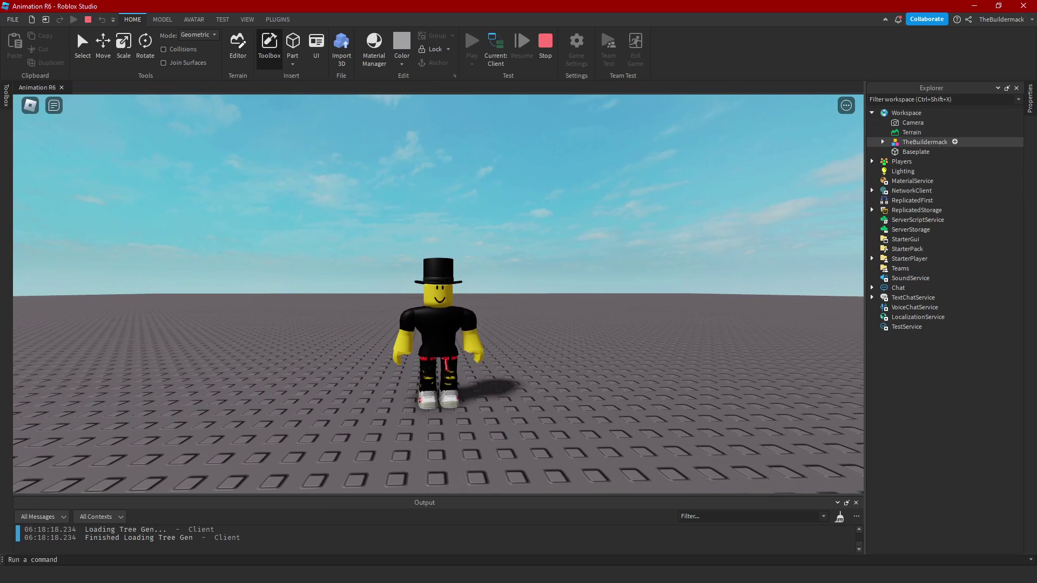
pyautogui.click(883, 142)
pyautogui.click(924, 210)
pyautogui.rightClick(885, 210)
pyautogui.click(905, 47)
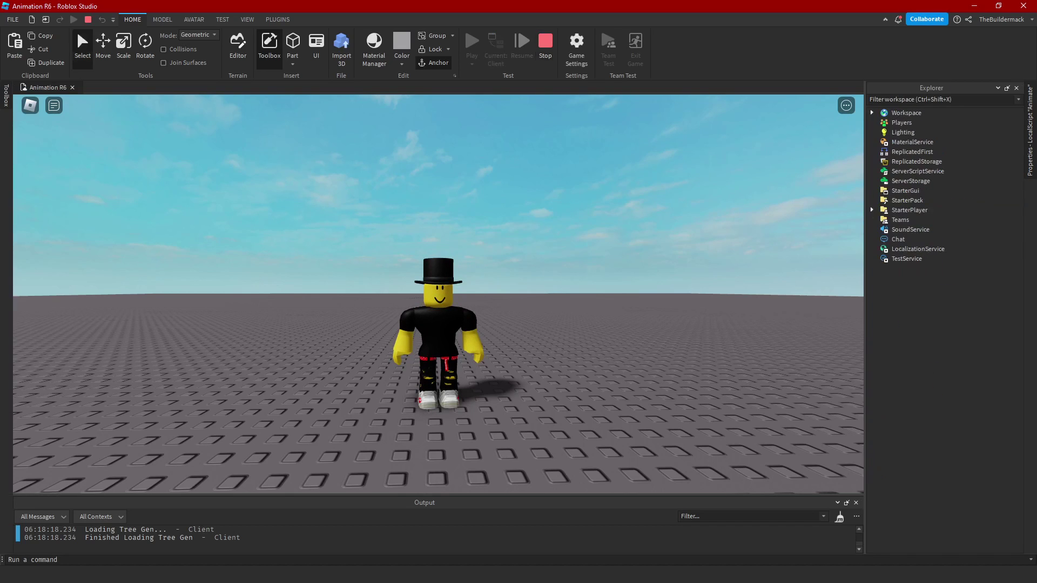
# - Stop the playtest and paste the Animate script into StarterCharacterScripts
pyautogui.hotkey('shift', 'F5')
pyautogui.click(909, 210)
pyautogui.click(872, 210)
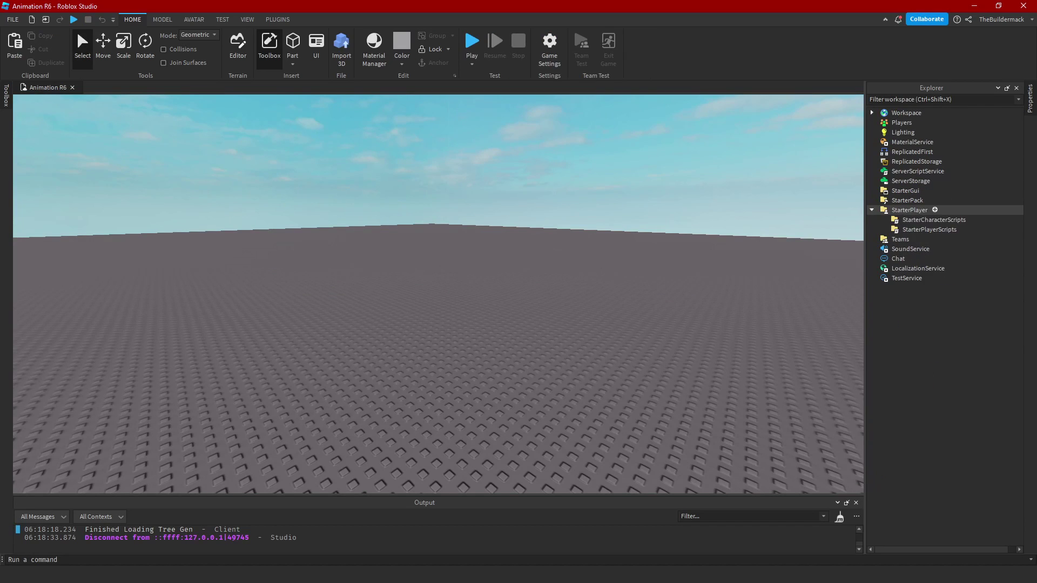
pyautogui.click(933, 220)
pyautogui.rightClick(934, 220)
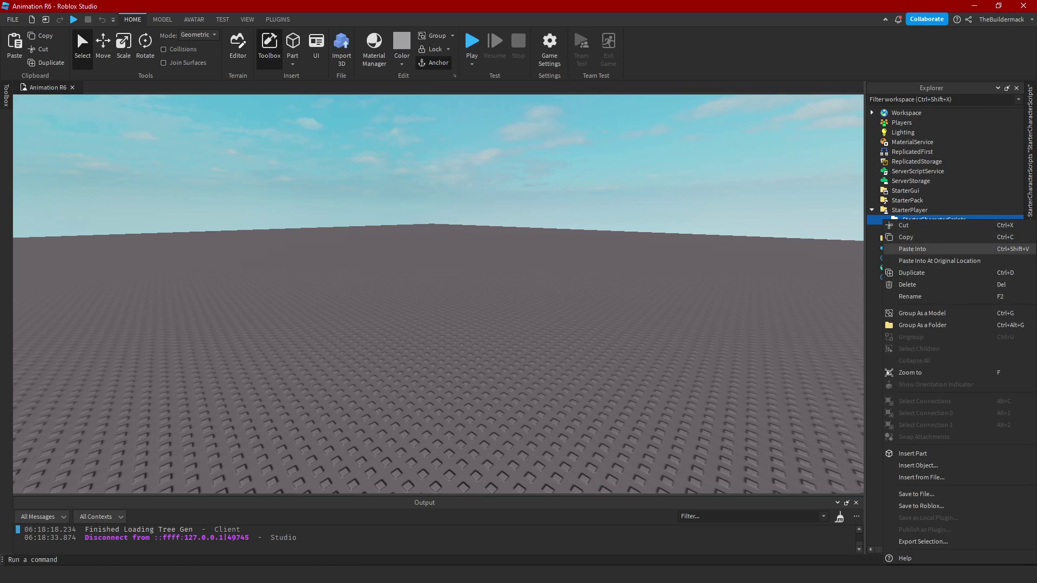
pyautogui.click(918, 254)
pyautogui.press('Escape')
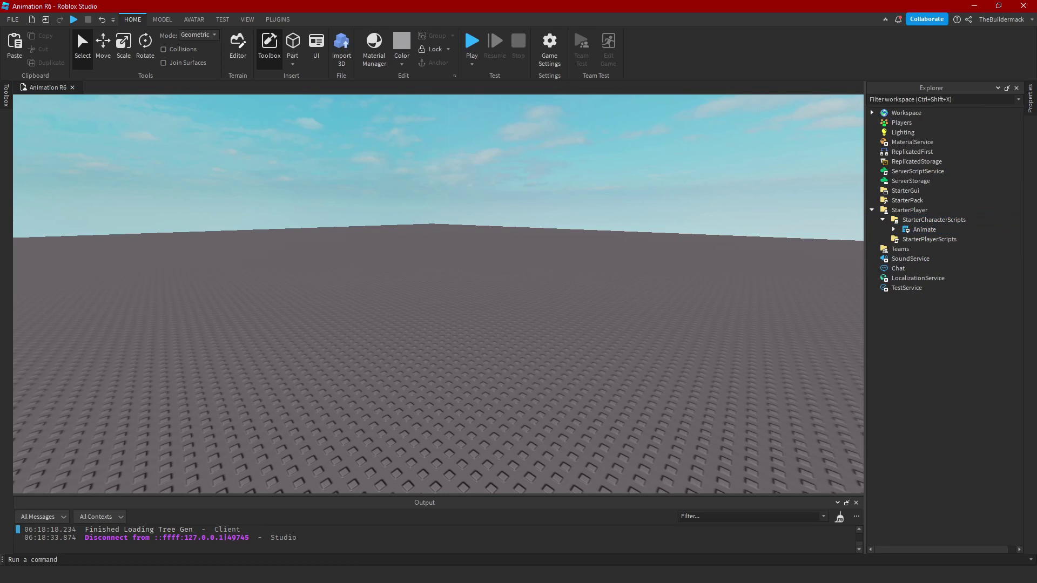
# - Search the Toolbox models for "R6 walk" and insert the Walk Anim (R6) model
pyautogui.click(269, 48)
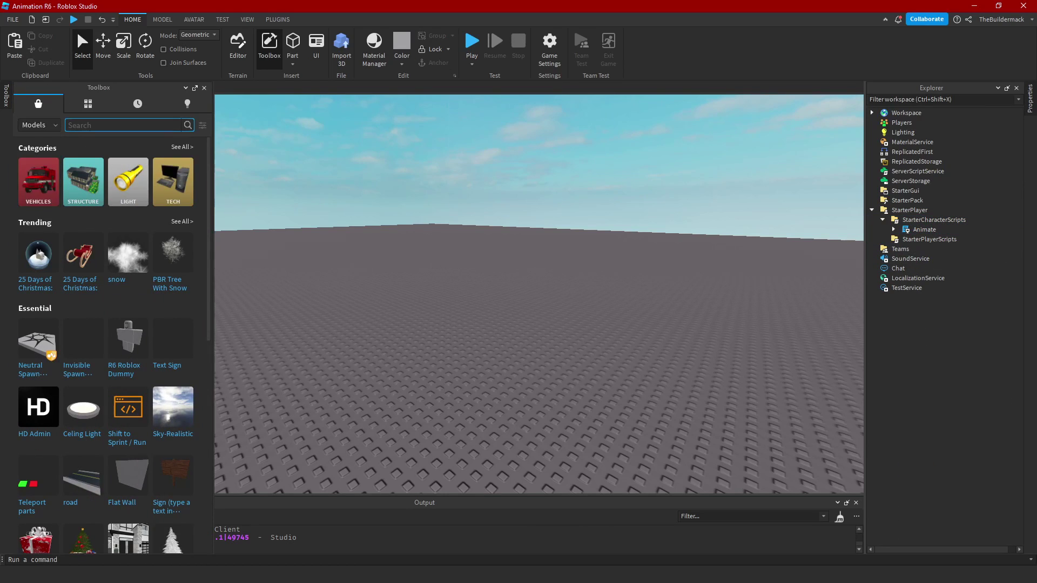
pyautogui.press('super+space')
pyautogui.write('R')
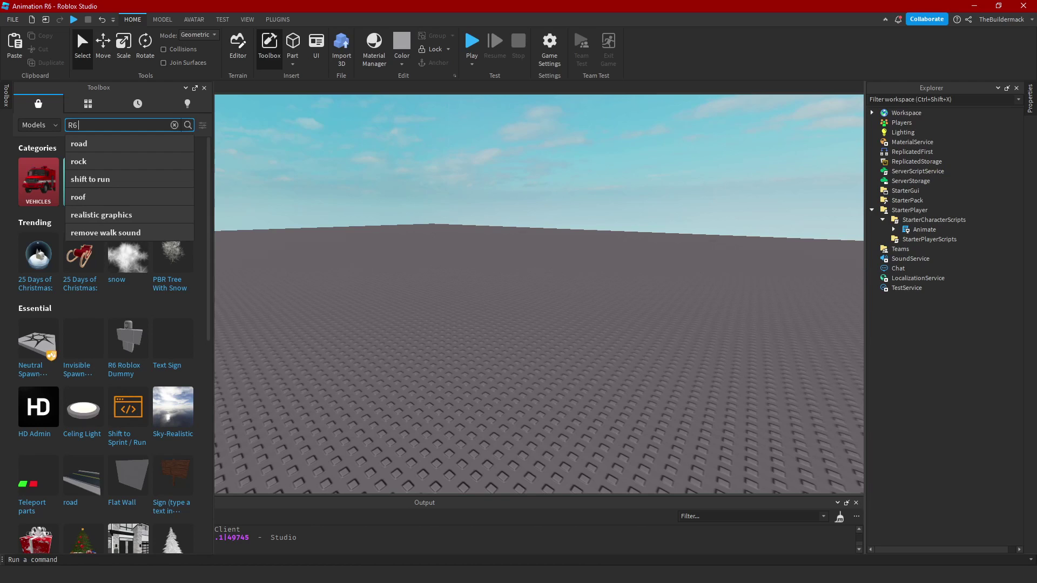
pyautogui.write('6 walk')
pyautogui.press('Return')
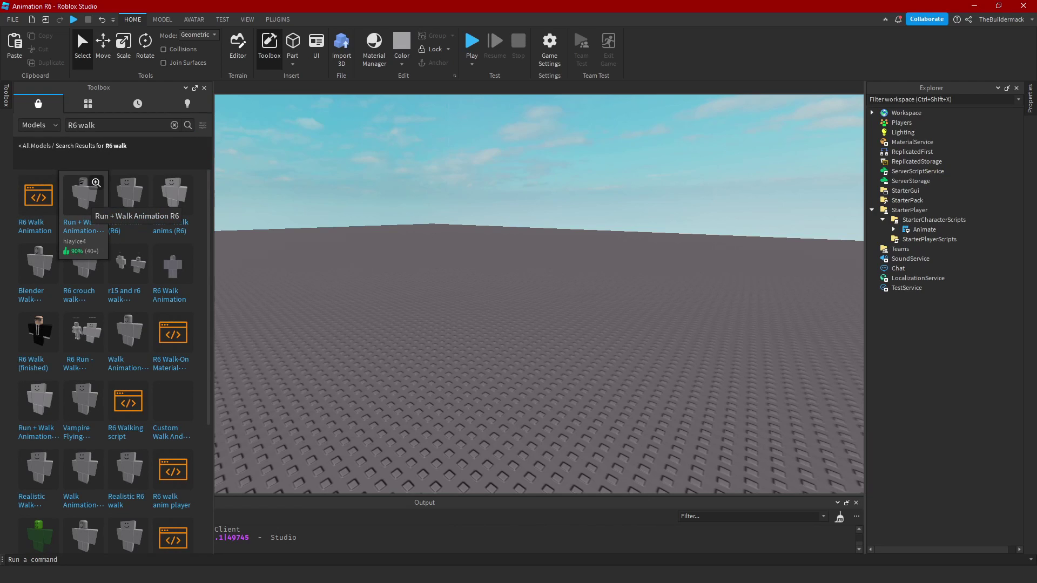
pyautogui.click(128, 200)
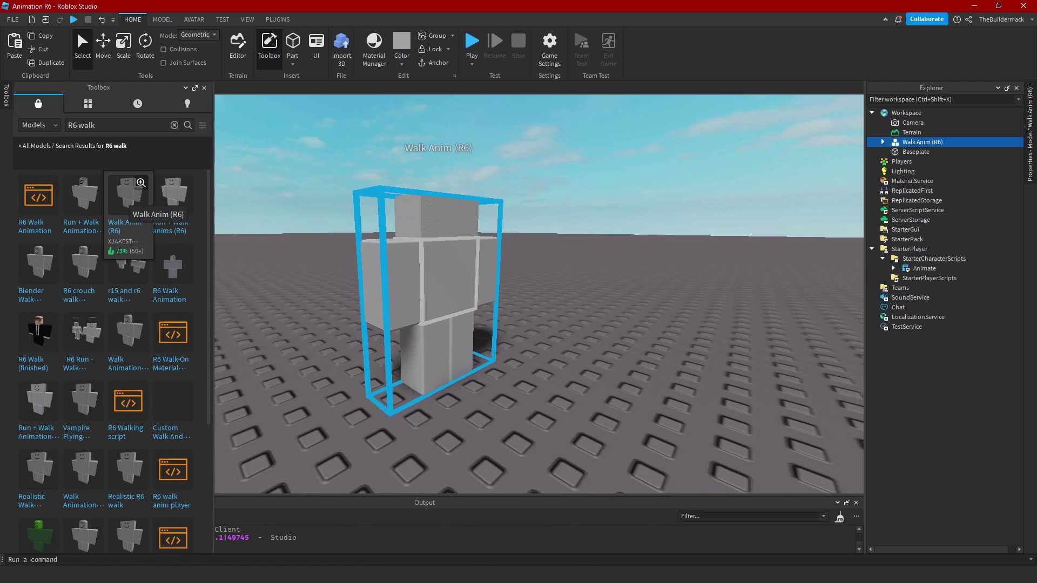
pyautogui.press('f')
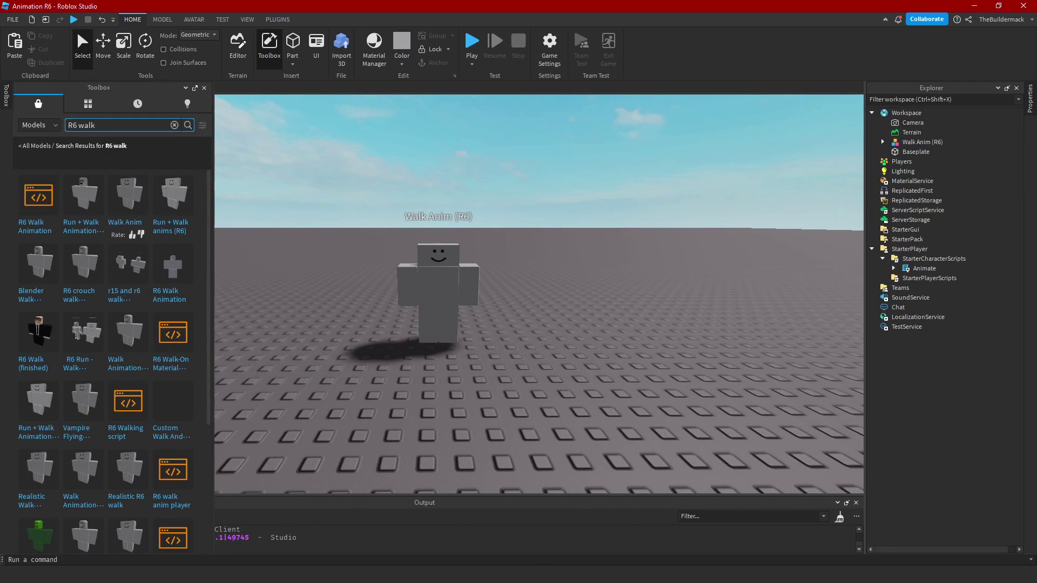
# - Search the Toolbox models for "R6 idle" and insert the first R6 Idle dummy
pyautogui.press('BackSpace')
pyautogui.press('BackSpace')
pyautogui.press('BackSpace')
pyautogui.press('BackSpace')
pyautogui.write('idle')
pyautogui.press('Return')
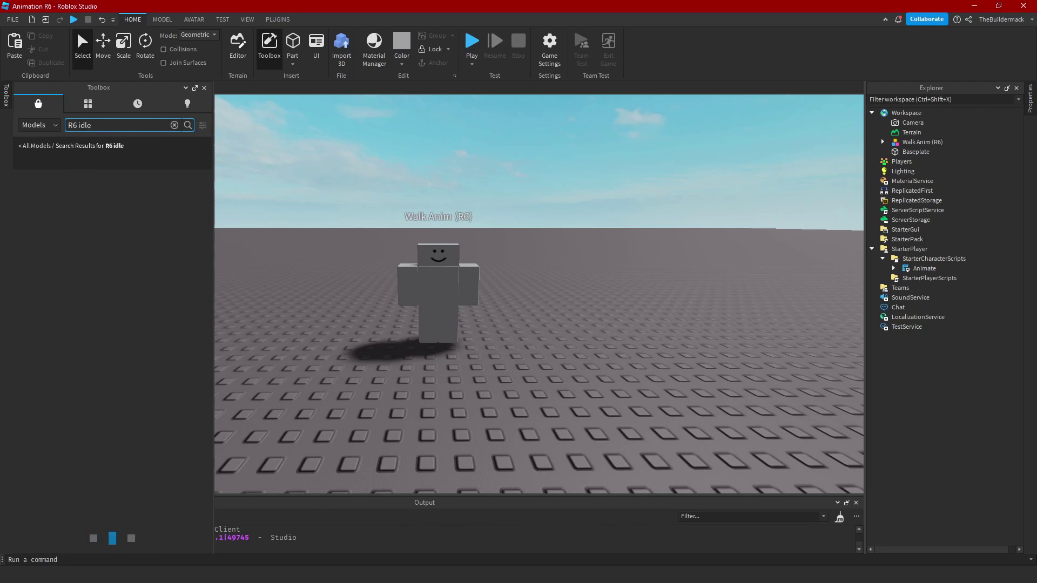
pyautogui.click(38, 194)
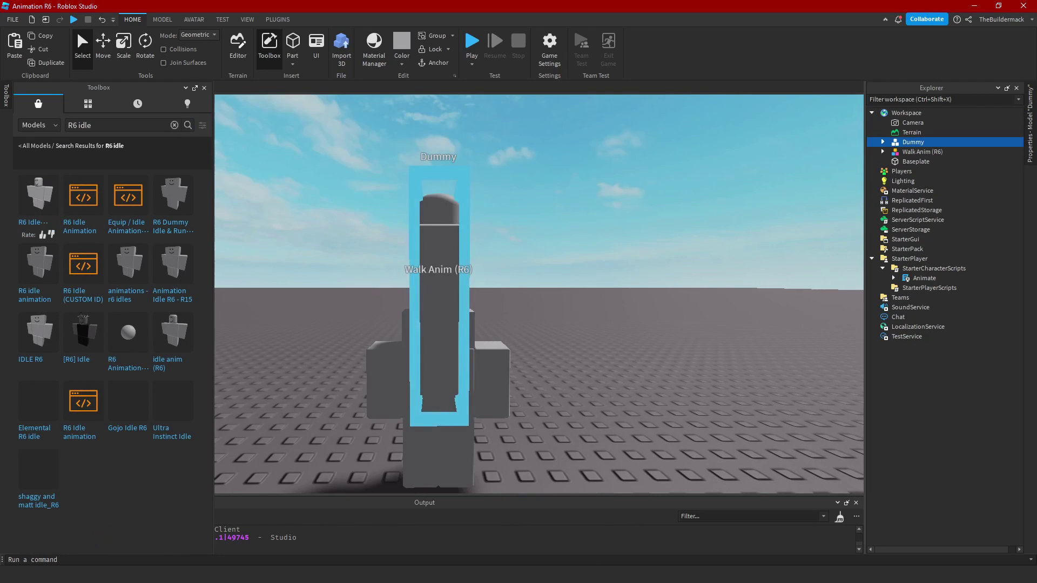
# - Rotate the Dummy to face the same way as the Walk Anim (R6) rig and place it alongside
pyautogui.scroll(-5, 539, 295)
pyautogui.hotkey('ctrl', '4')
pyautogui.moveTo(475, 381); pyautogui.dragTo(453, 393)
pyautogui.hotkey('ctrl', '2')
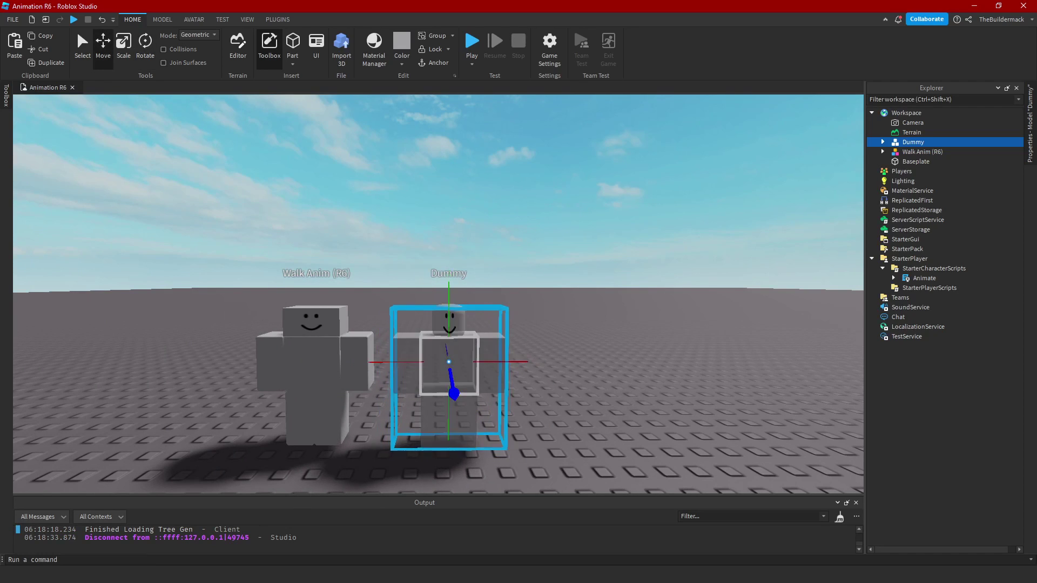
pyautogui.click(594, 410)
pyautogui.scroll(-3, 496, 335)
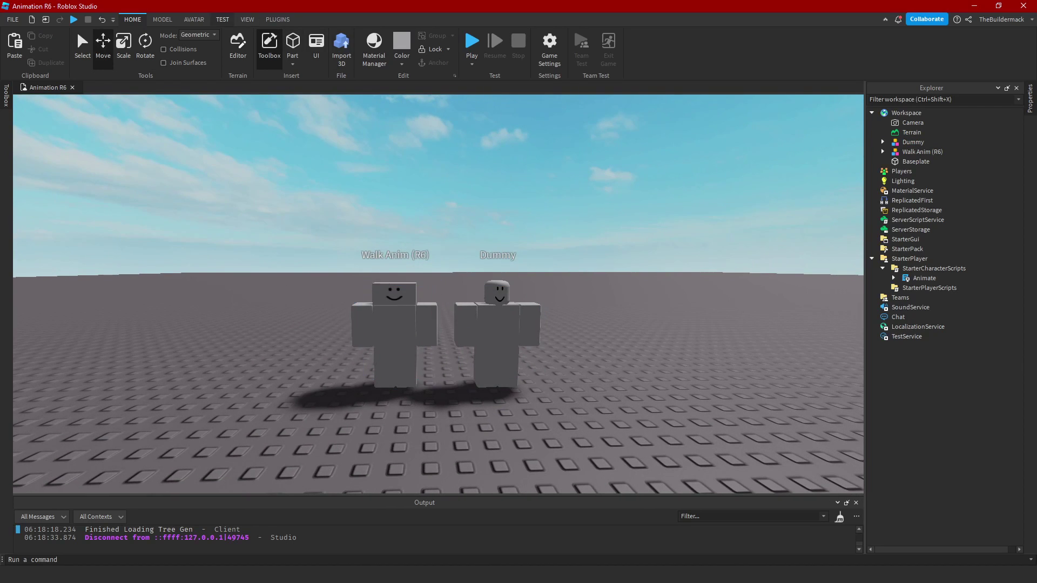
# - Load the Walk Anim (R6) rig in the Animation Editor and preview its walk animation
pyautogui.click(194, 19)
pyautogui.click(361, 49)
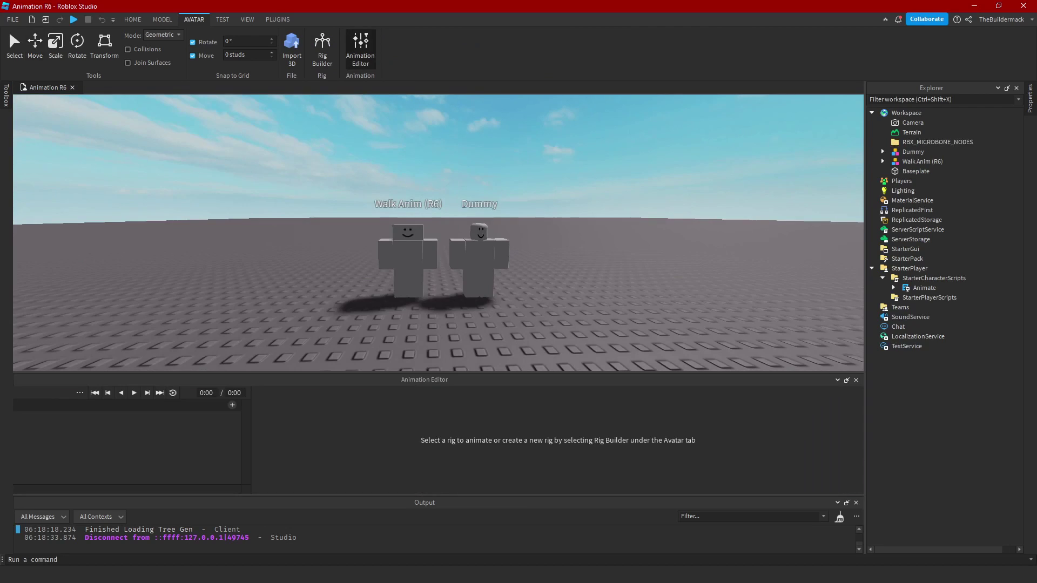
pyautogui.click(408, 260)
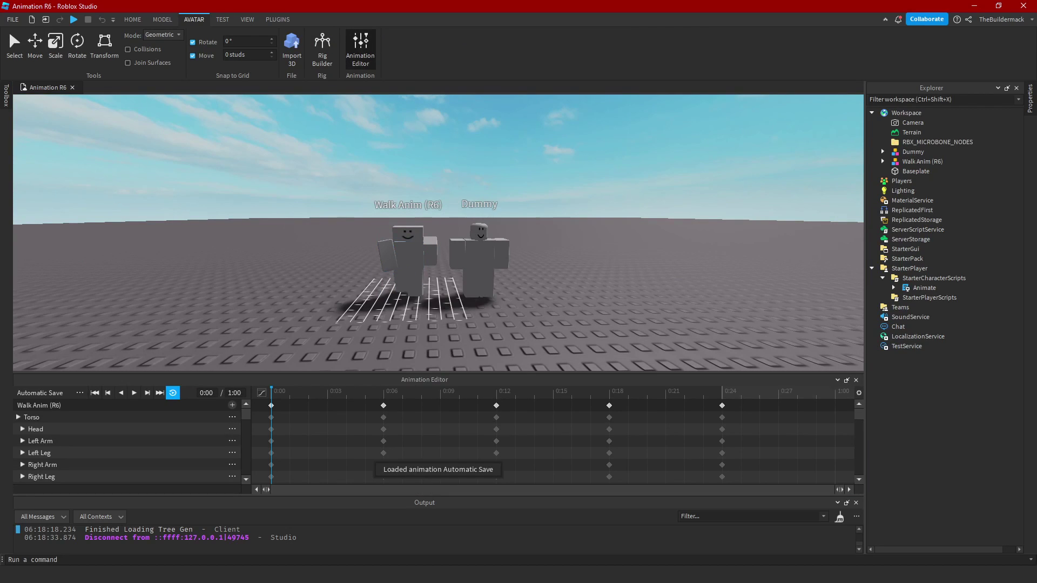
pyautogui.click(134, 393)
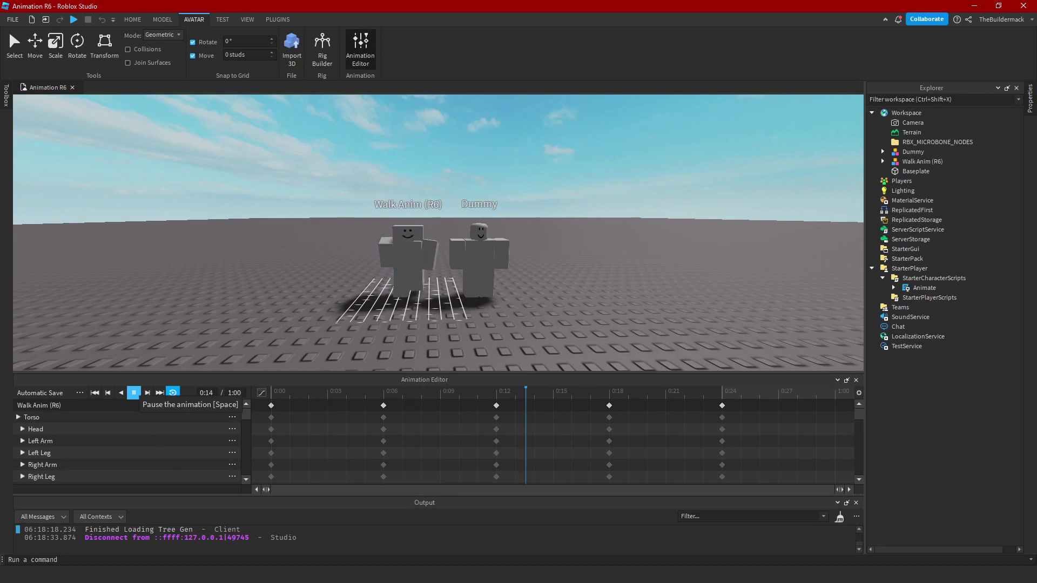
pyautogui.click(134, 393)
# - Publish the Walk Anim (R6) rig's Automatic Save animation to Roblox and copy its asset ID
pyautogui.click(79, 392)
pyautogui.click(124, 451)
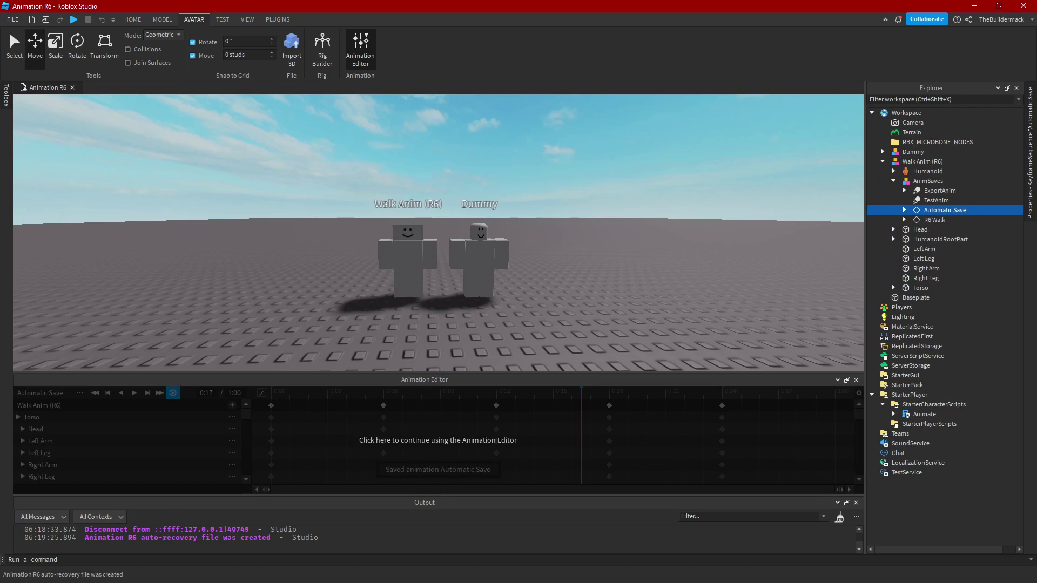
pyautogui.press('Return')
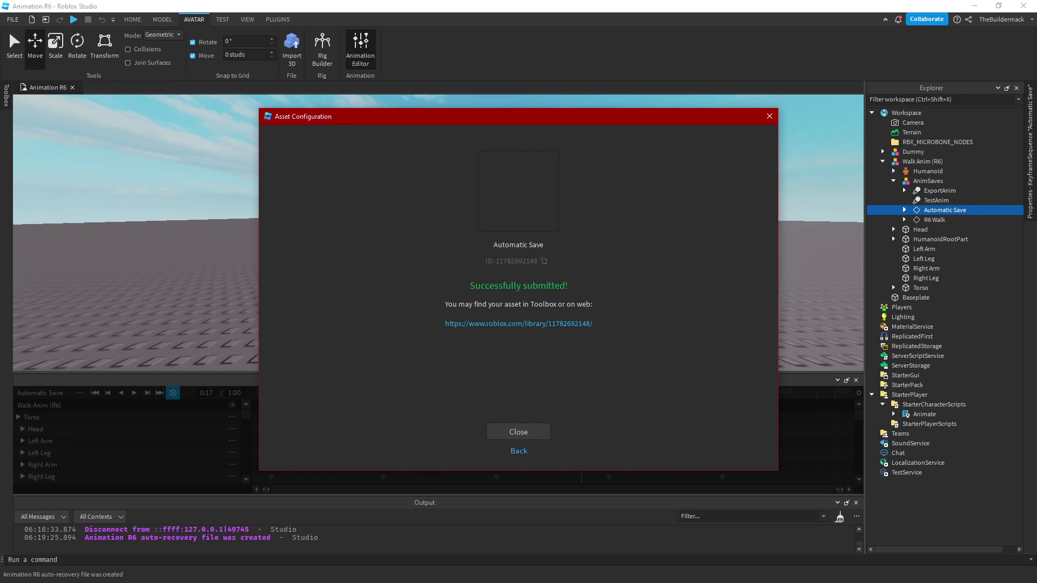
pyautogui.click(544, 261)
pyautogui.press('Return')
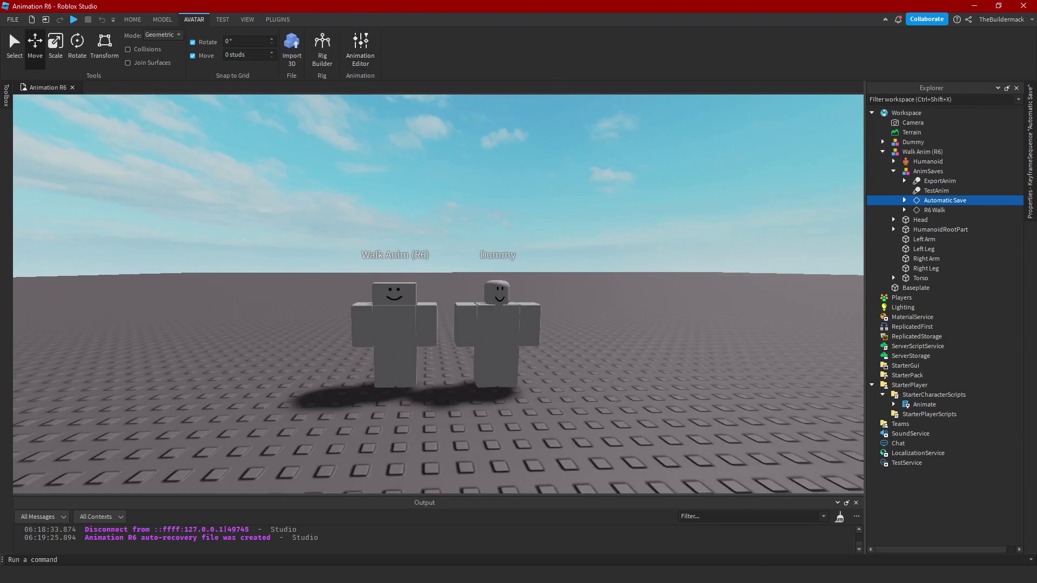
# - Delete the Walk Anim (R6) model from Workspace
pyautogui.click(922, 152)
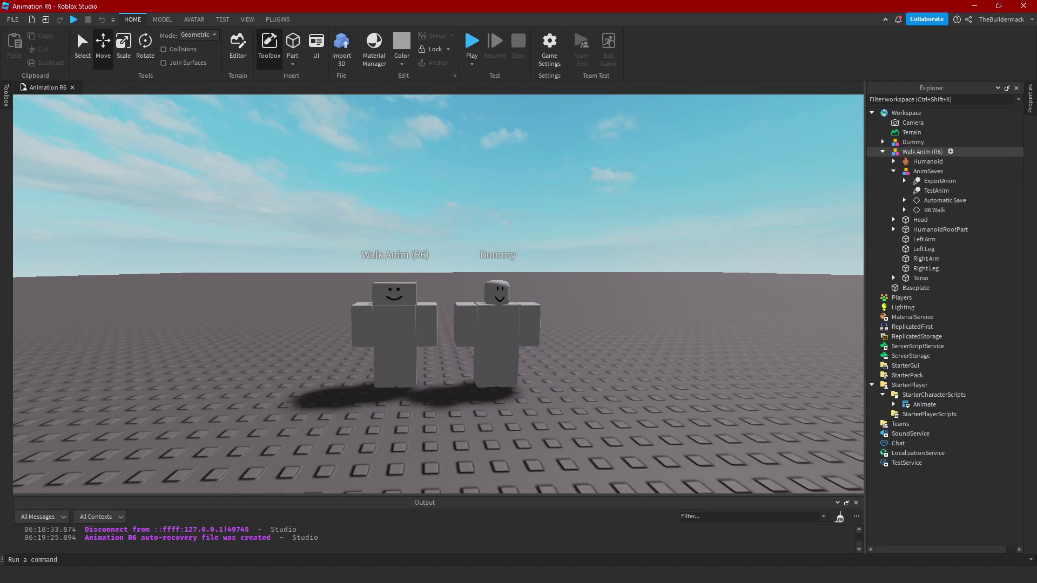
pyautogui.click(882, 152)
pyautogui.press('Delete')
pyautogui.click(923, 269)
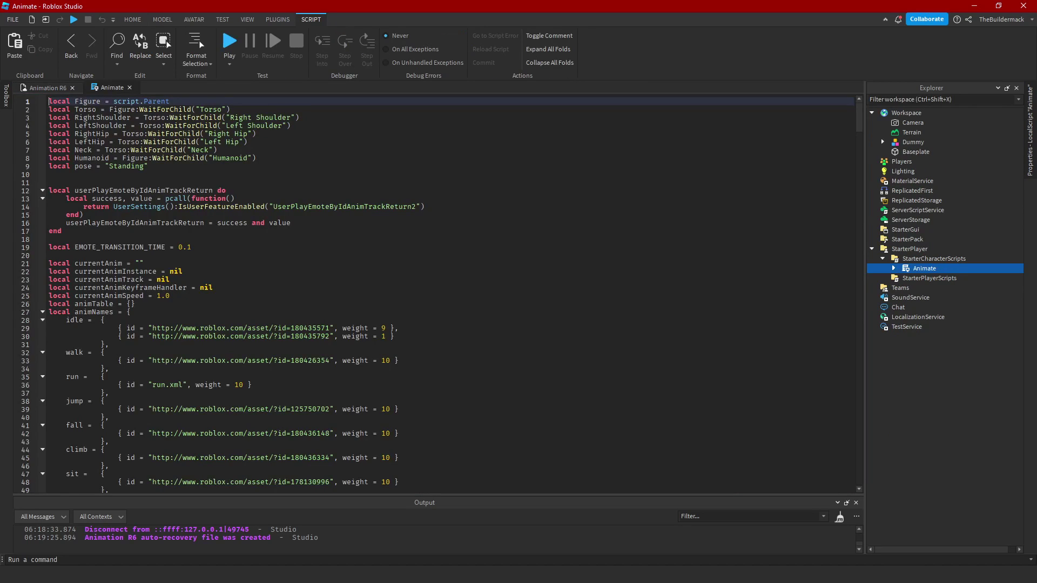
pyautogui.moveTo(338, 361); pyautogui.dragTo(291, 360)
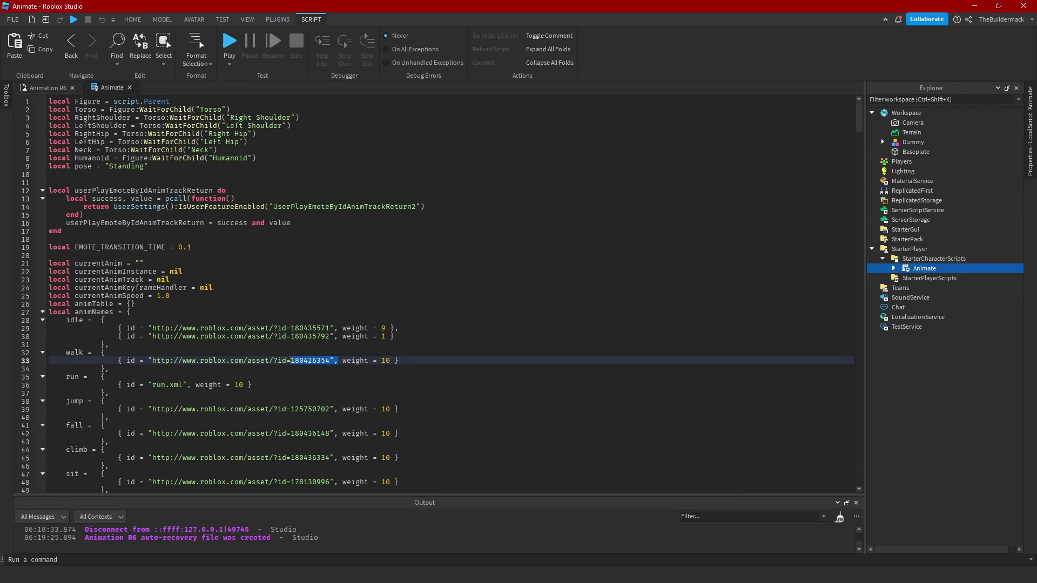
pyautogui.click(329, 360)
pyautogui.press('BackSpace')
pyautogui.press('BackSpace')
pyautogui.press('BackSpace')
pyautogui.press('BackSpace')
pyautogui.press('BackSpace')
pyautogui.press('BackSpace')
pyautogui.press('BackSpace')
pyautogui.press('BackSpace')
pyautogui.press('BackSpace')
pyautogui.hotkey('ctrl', 'v')
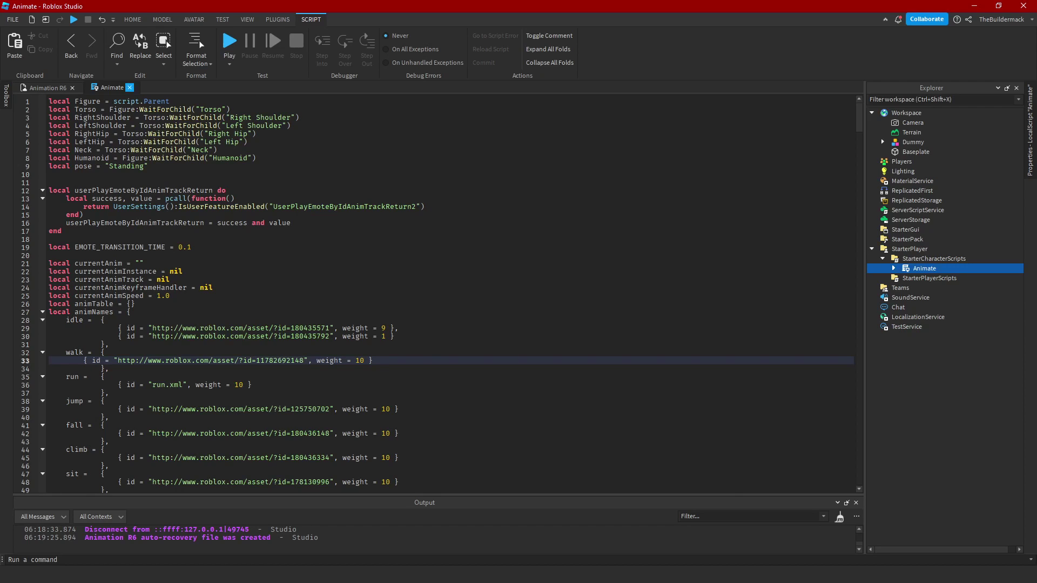
pyautogui.click(130, 88)
pyautogui.click(893, 268)
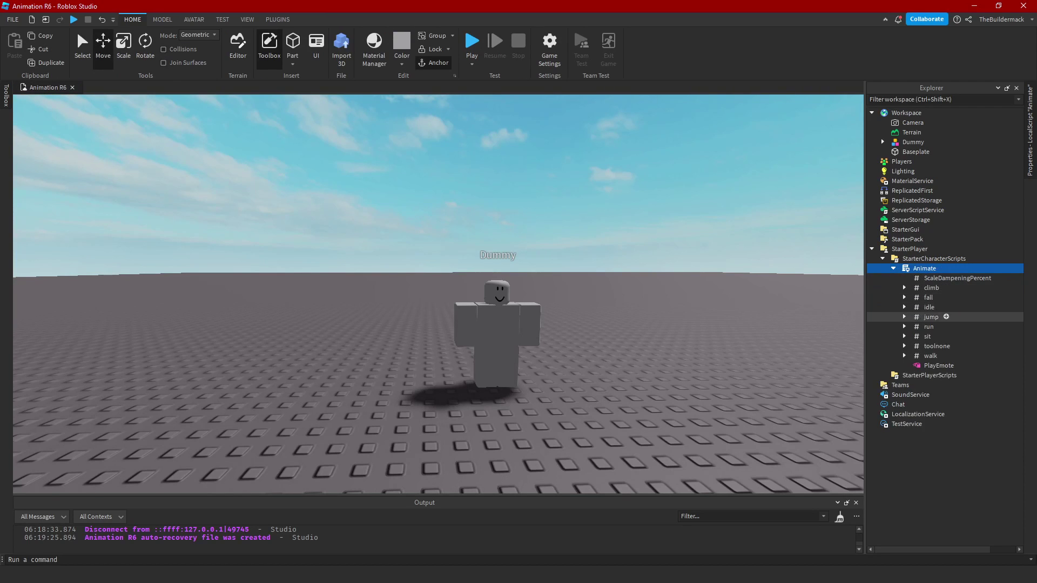
pyautogui.click(930, 355)
pyautogui.click(904, 355)
pyautogui.click(937, 365)
pyautogui.click(1029, 132)
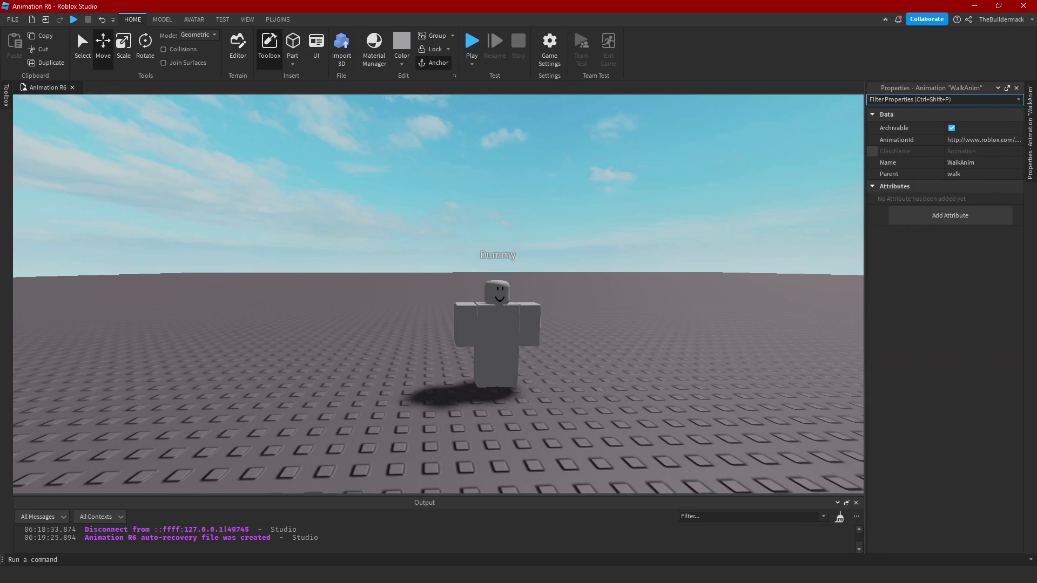
pyautogui.click(982, 140)
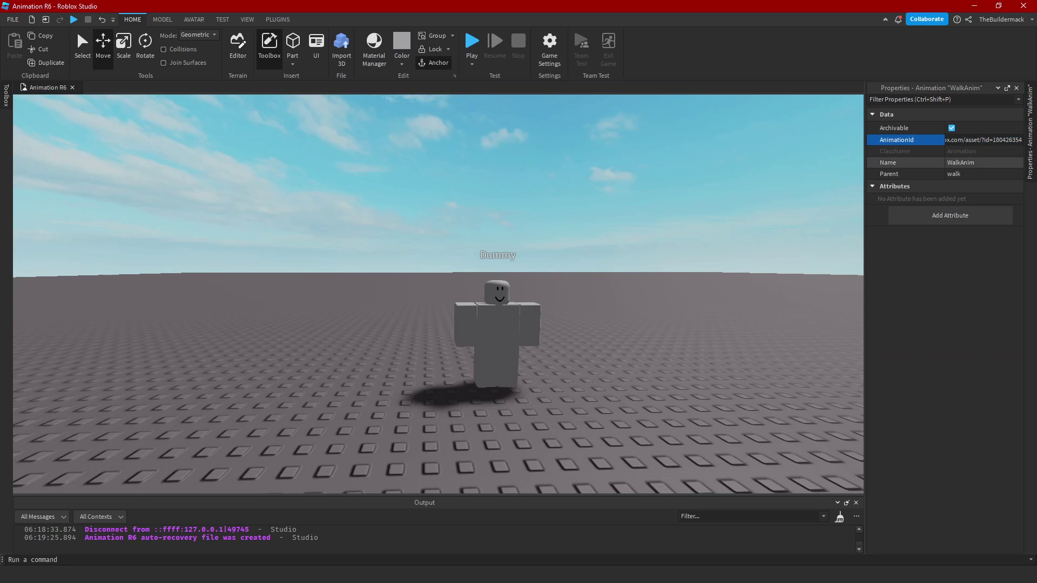
pyautogui.press('BackSpace')
pyautogui.press('BackSpace')
pyautogui.press('BackSpace')
pyautogui.press('BackSpace')
pyautogui.press('BackSpace')
pyautogui.press('BackSpace')
pyautogui.press('BackSpace')
pyautogui.press('BackSpace')
pyautogui.press('BackSpace')
pyautogui.write('11782692148')
pyautogui.press('Return')
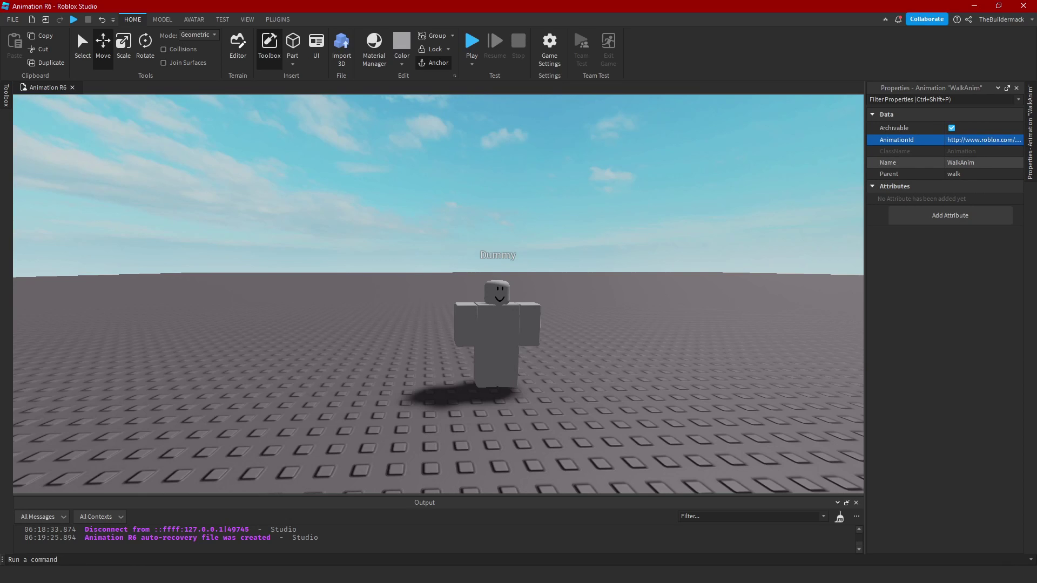
# - Load the Dummy rig in the Animation Editor and preview its idle animation
pyautogui.hotkey('alt', 'x')
pyautogui.click(270, 351)
pyautogui.click(496, 334)
pyautogui.click(270, 351)
pyautogui.press('d')
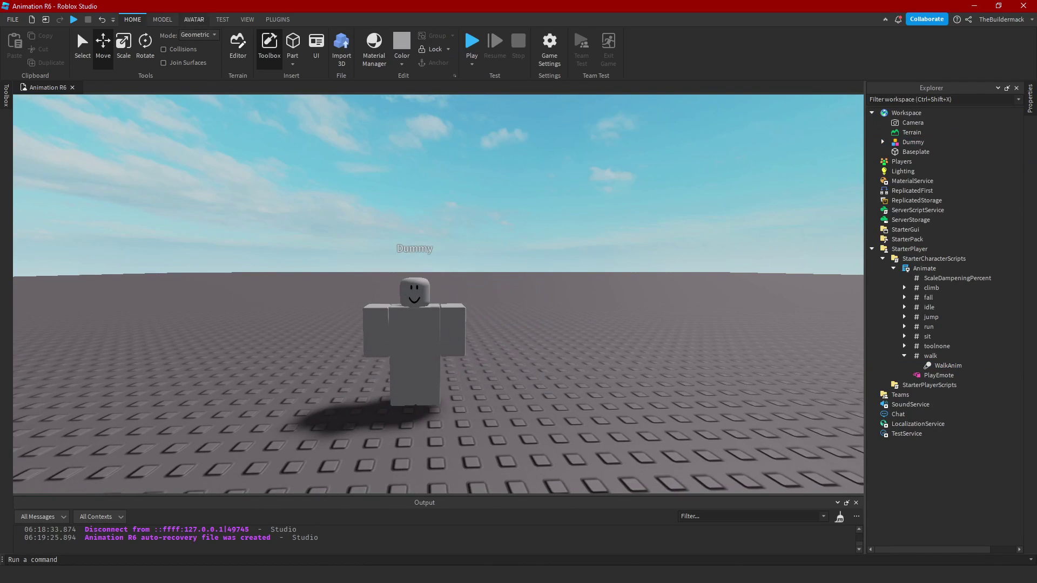
pyautogui.click(193, 20)
pyautogui.click(360, 49)
pyautogui.click(425, 259)
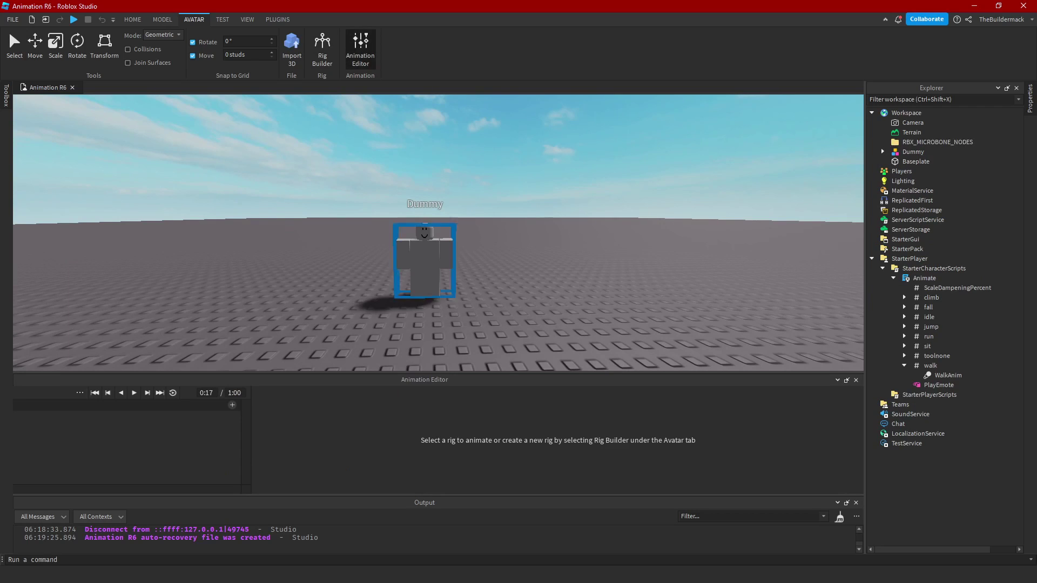
pyautogui.press('space')
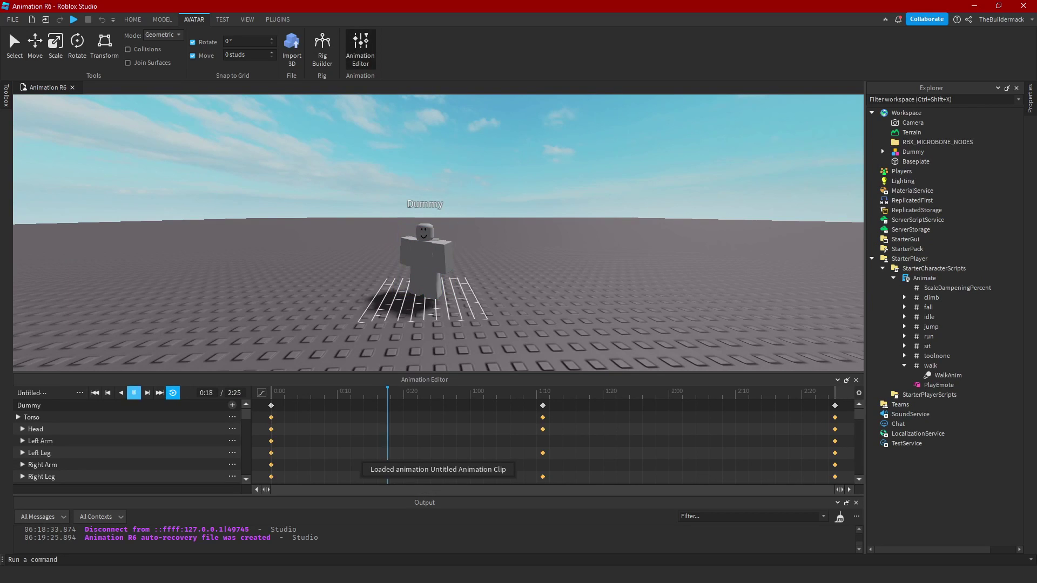
pyautogui.press('space')
# - Publish the Dummy's Untitled Animation Clip to Roblox and copy its asset ID
pyautogui.click(120, 452)
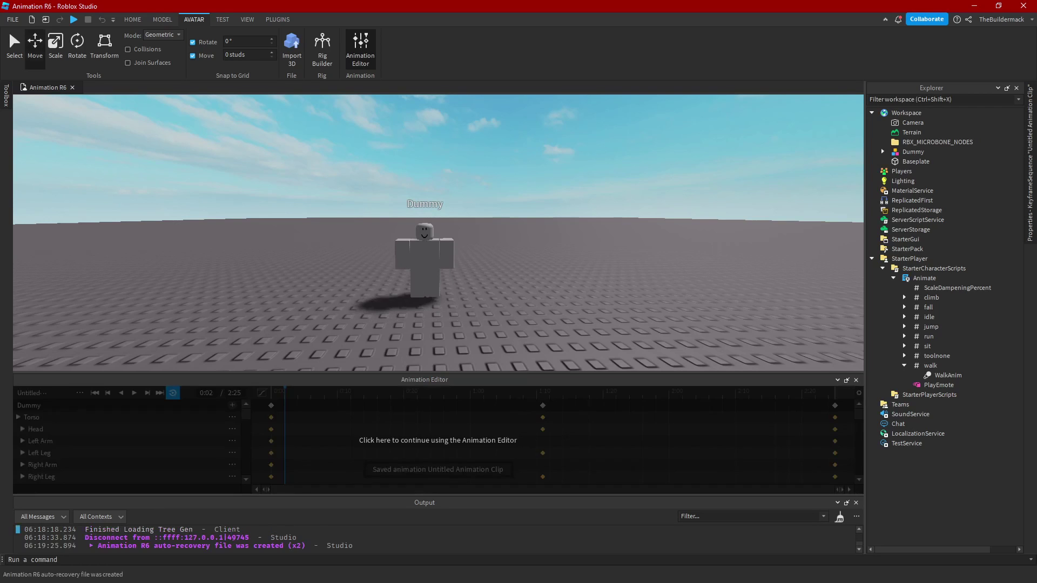
pyautogui.press('Return')
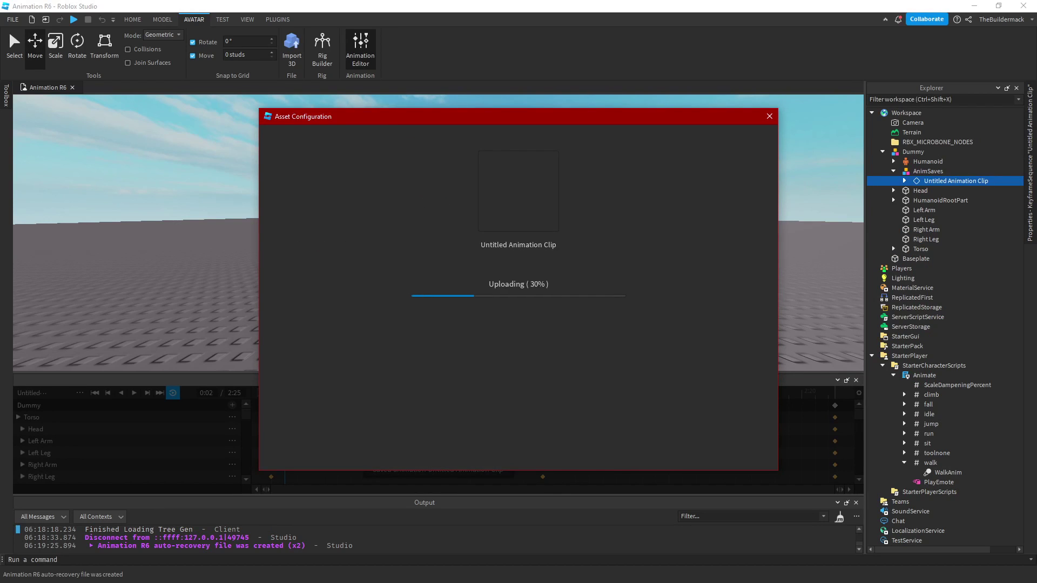
pyautogui.click(544, 262)
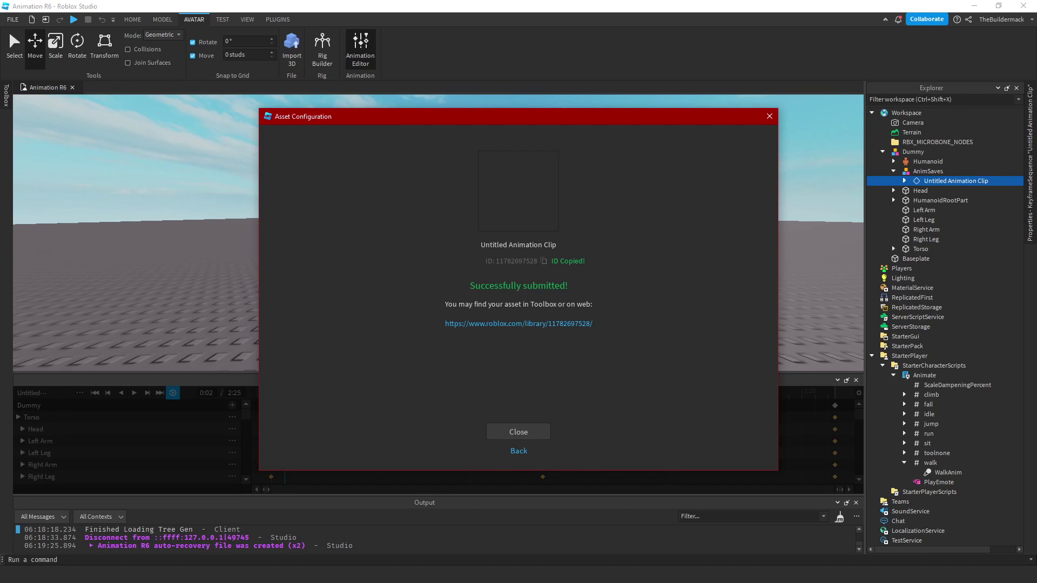
pyautogui.press('Return')
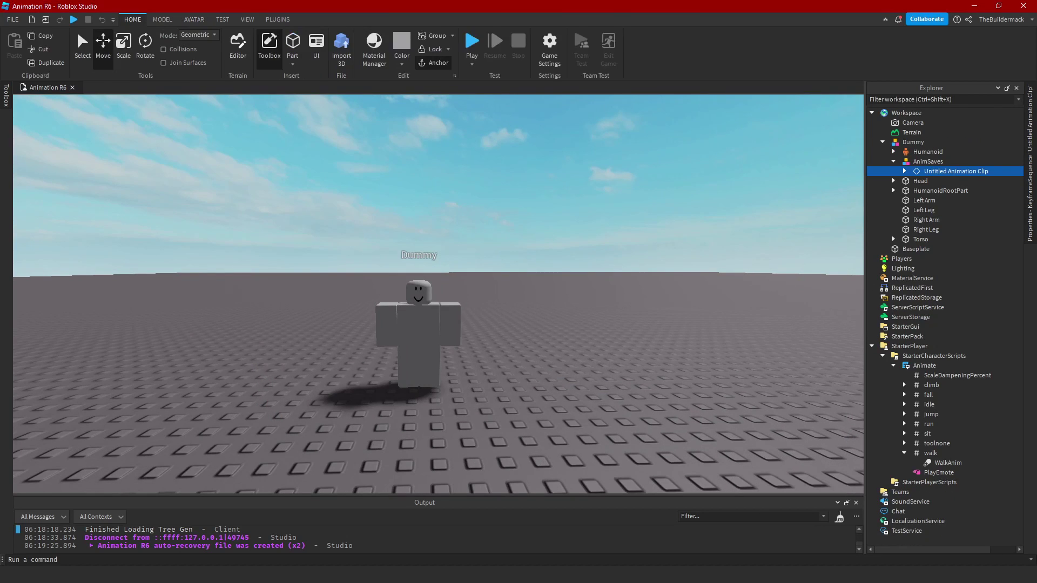
# - Delete the Dummy model from Workspace and collapse the walk value under Animate
pyautogui.click(913, 142)
pyautogui.press('Delete')
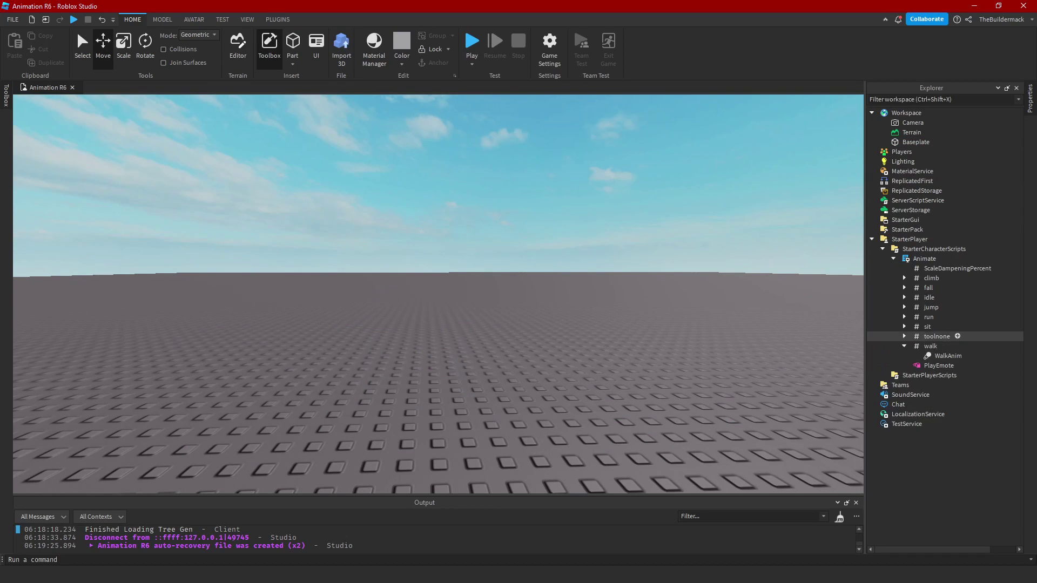
pyautogui.click(904, 346)
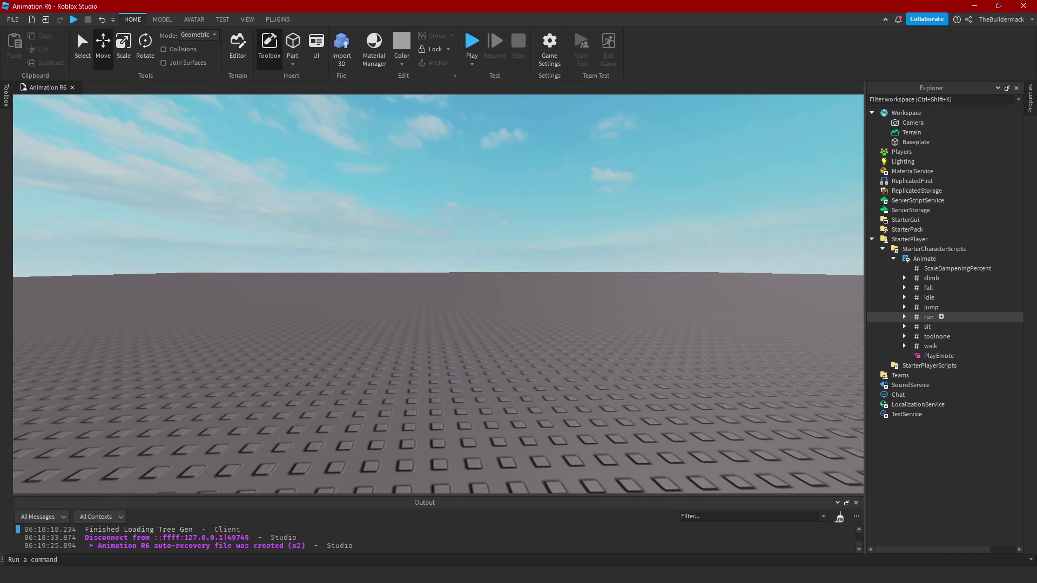
pyautogui.click(929, 346)
pyautogui.click(904, 346)
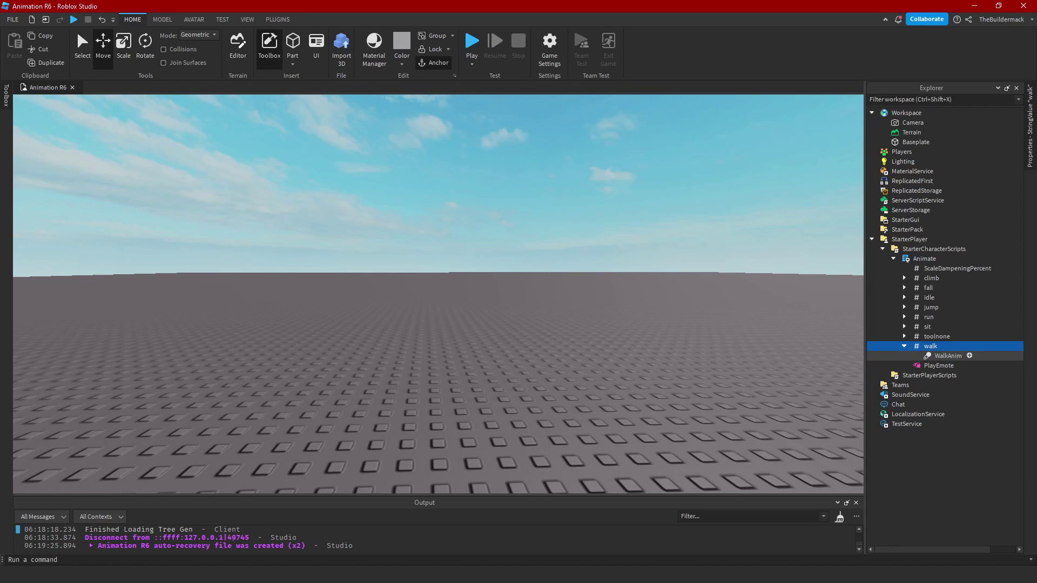
pyautogui.click(904, 346)
pyautogui.click(904, 297)
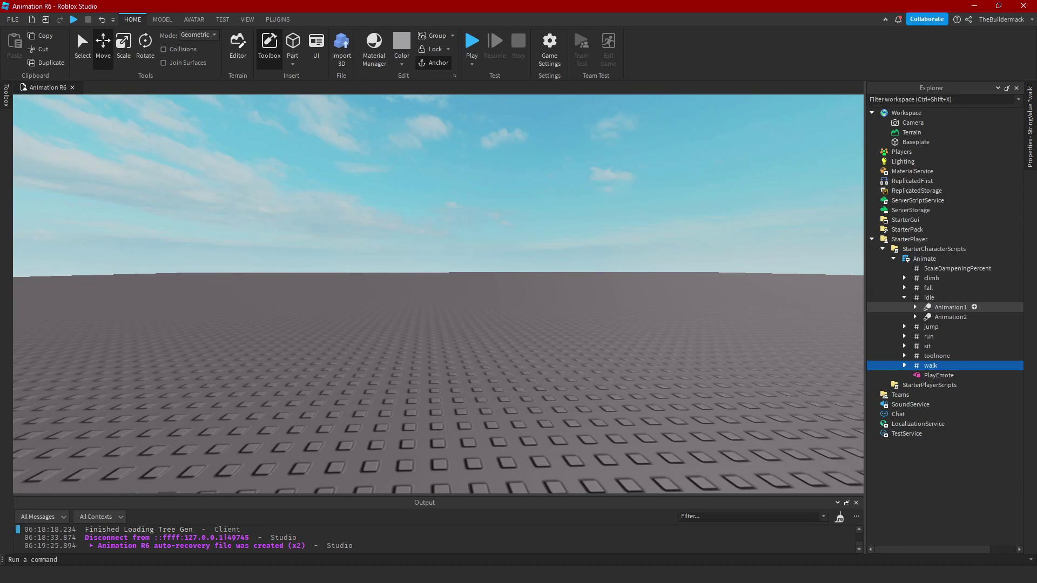
pyautogui.click(950, 307)
pyautogui.click(1030, 130)
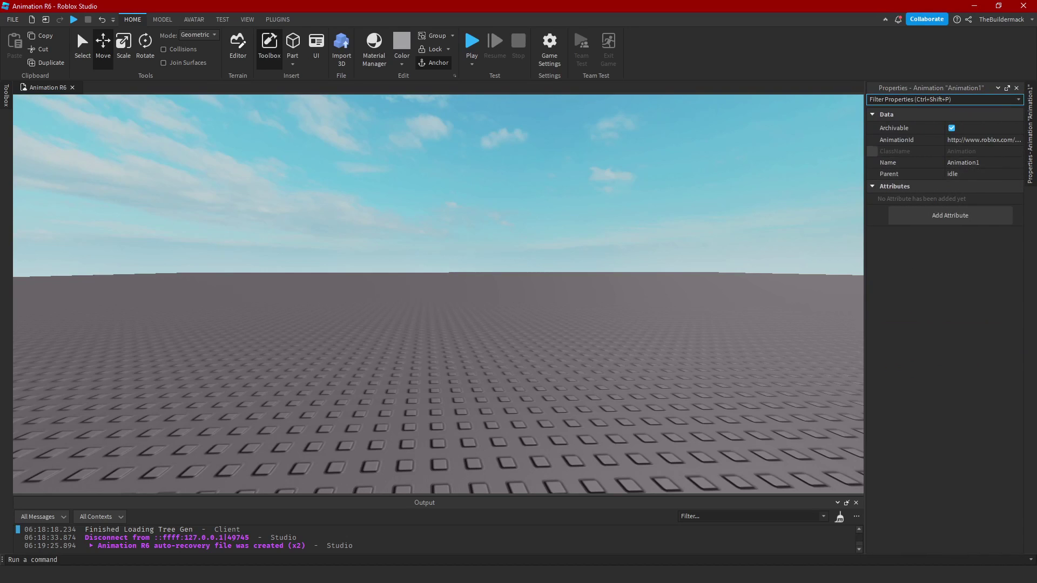
pyautogui.click(983, 140)
pyautogui.click(1019, 140)
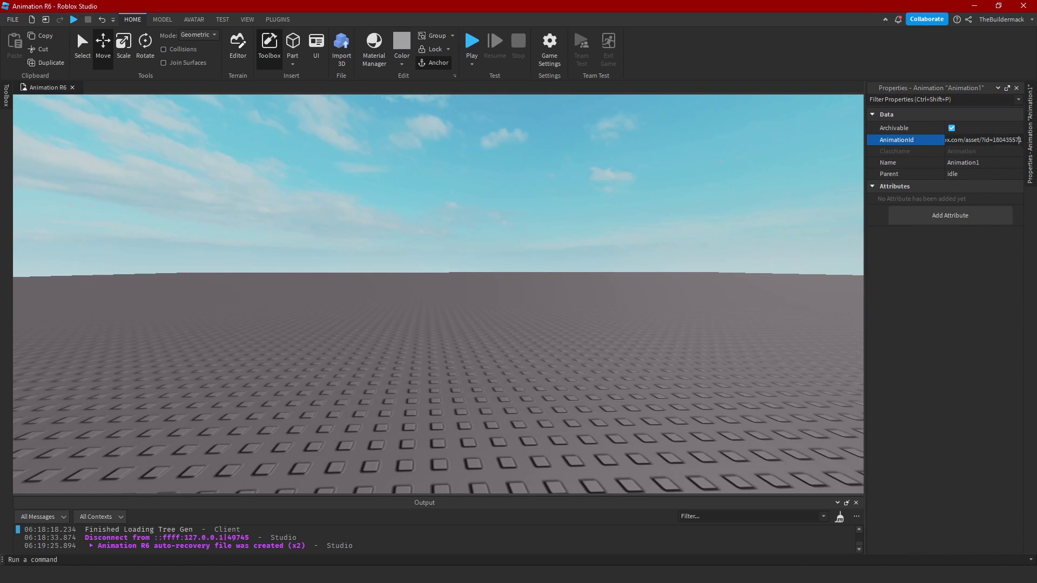
pyautogui.press('BackSpace')
pyautogui.press('BackSpace')
pyautogui.press('BackSpace')
pyautogui.press('BackSpace')
pyautogui.press('BackSpace')
pyautogui.press('BackSpace')
pyautogui.press('BackSpace')
pyautogui.press('BackSpace')
pyautogui.press('BackSpace')
pyautogui.write('11782697528')
pyautogui.click(893, 259)
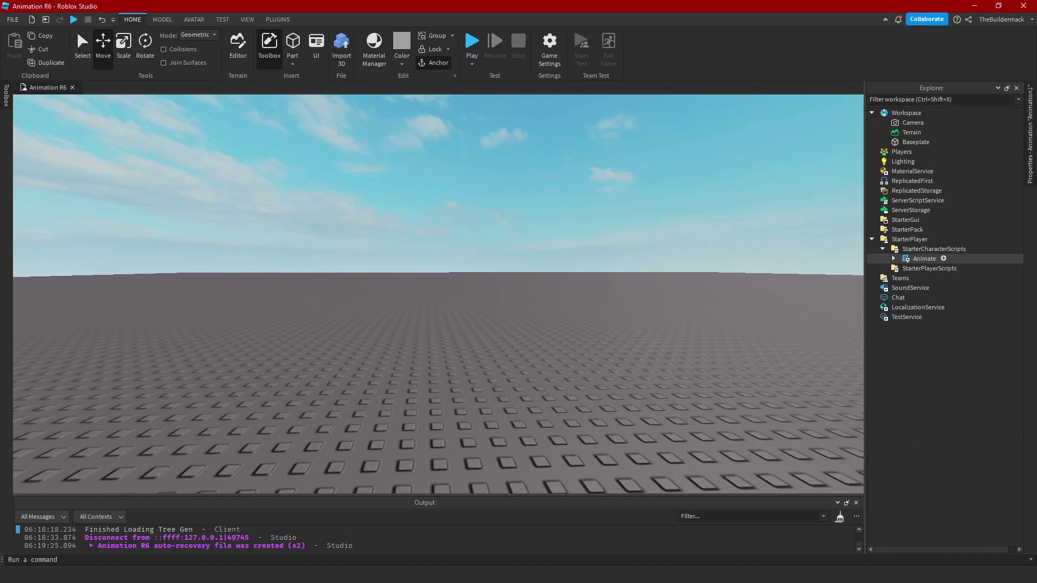
pyautogui.doubleClick(924, 259)
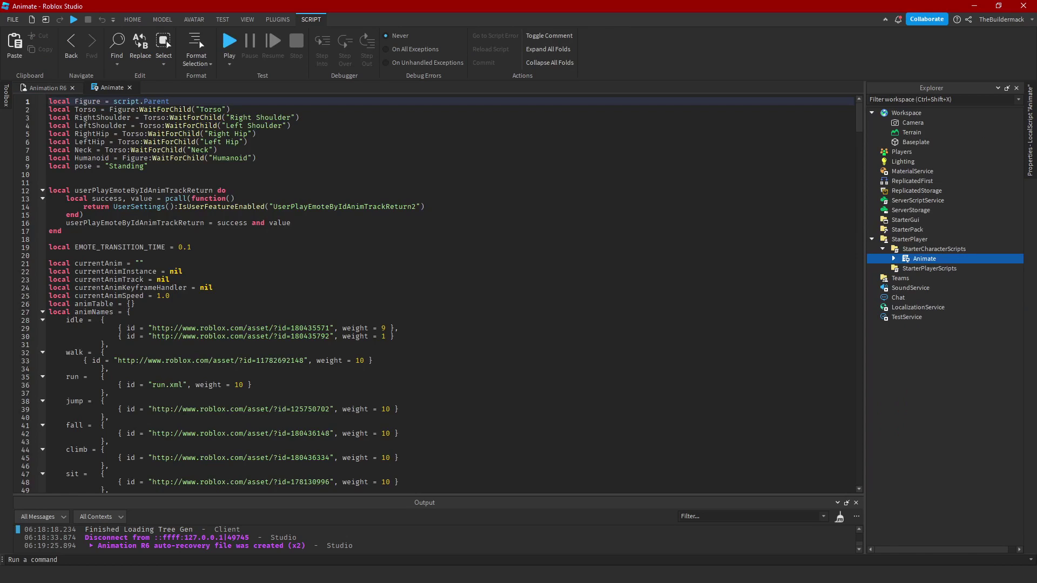
pyautogui.click(330, 328)
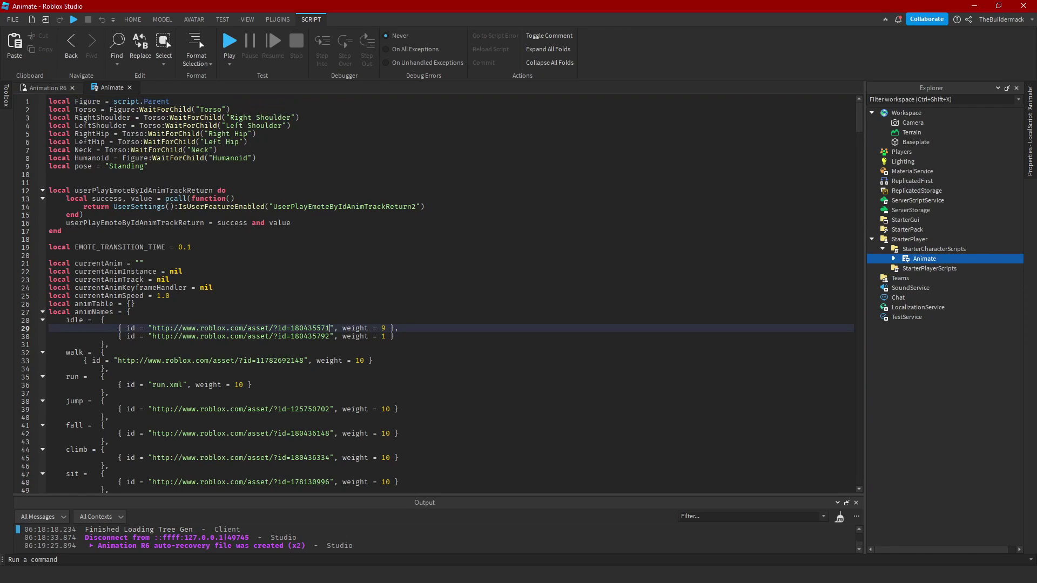
pyautogui.press('BackSpace')
pyautogui.press('BackSpace')
pyautogui.press('BackSpace')
pyautogui.press('BackSpace')
pyautogui.press('BackSpace')
pyautogui.press('BackSpace')
pyautogui.press('BackSpace')
pyautogui.press('BackSpace')
pyautogui.press('BackSpace')
pyautogui.hotkey('ctrl', 'v')
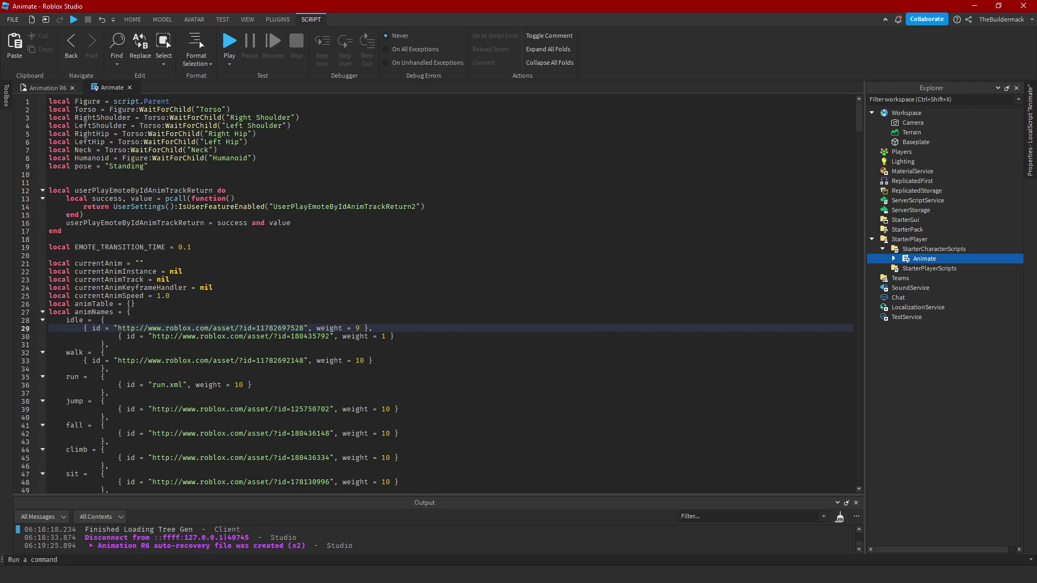
pyautogui.click(129, 88)
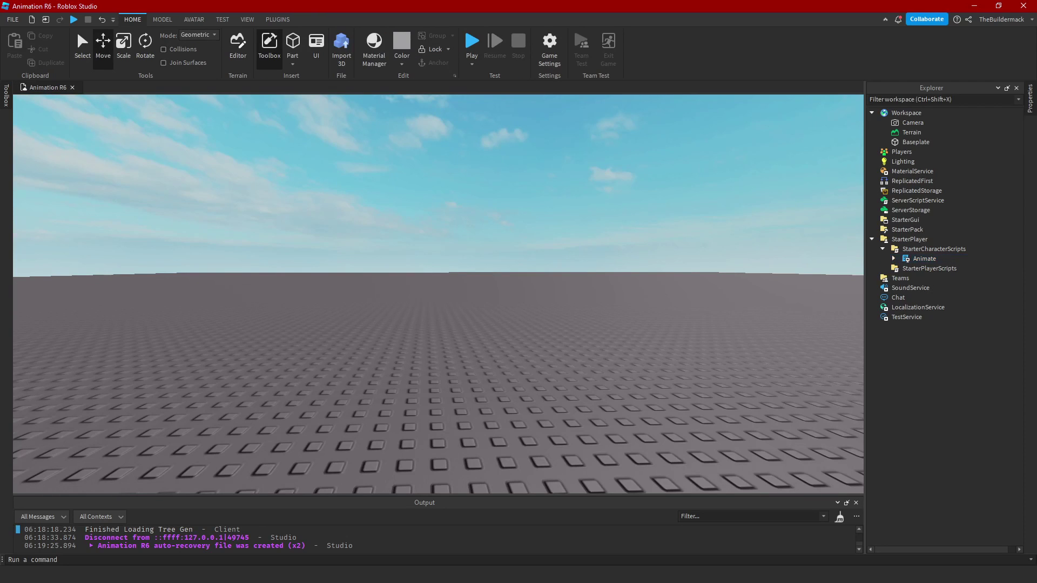
# - Playtest the game, walking the character in several directions, jumping and standing still to check the custom walk and idle animations
pyautogui.press('F5')
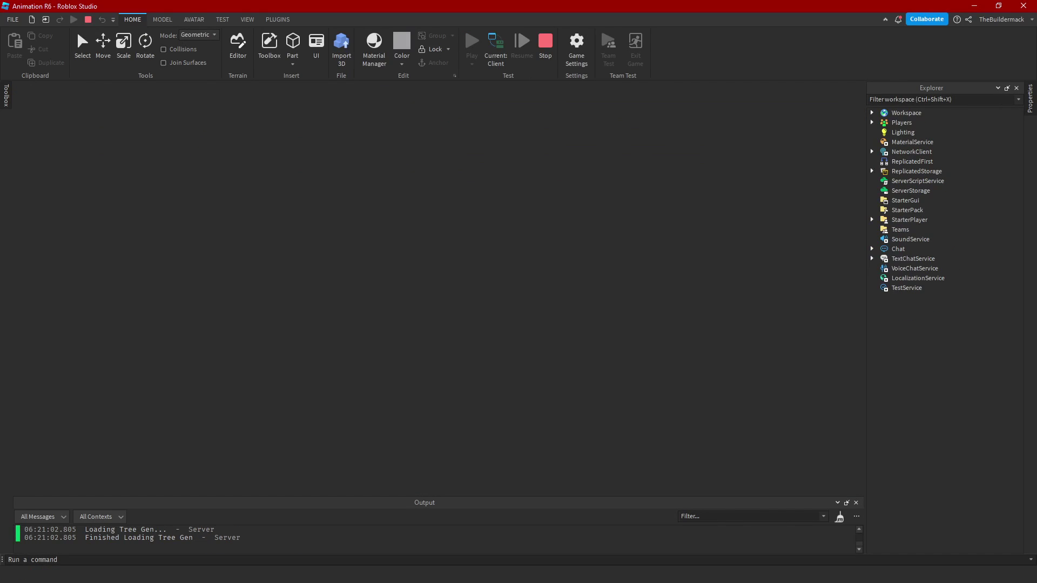
pyautogui.press('s')
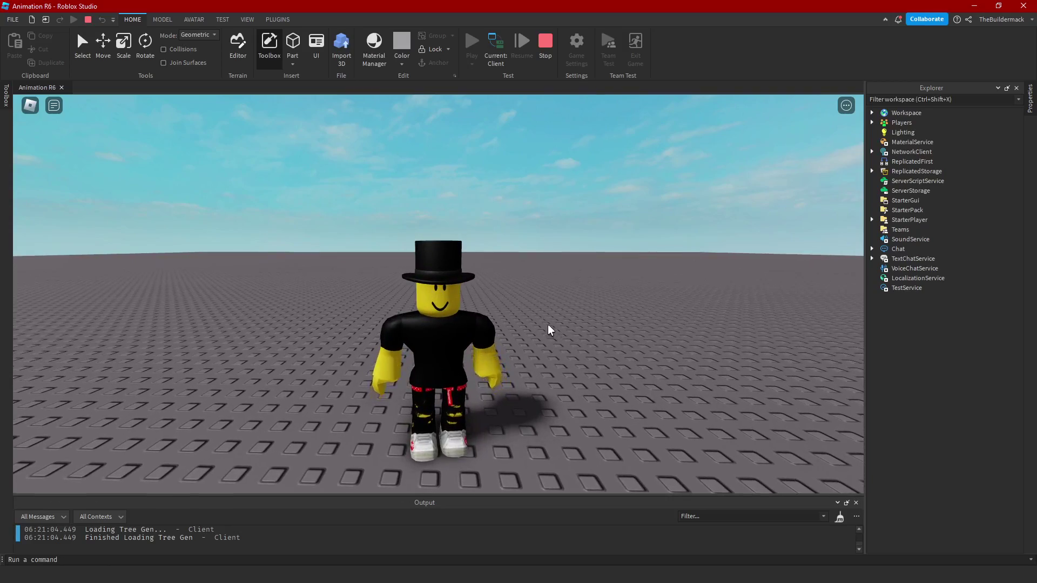
pyautogui.press('space')
pyautogui.press('d')
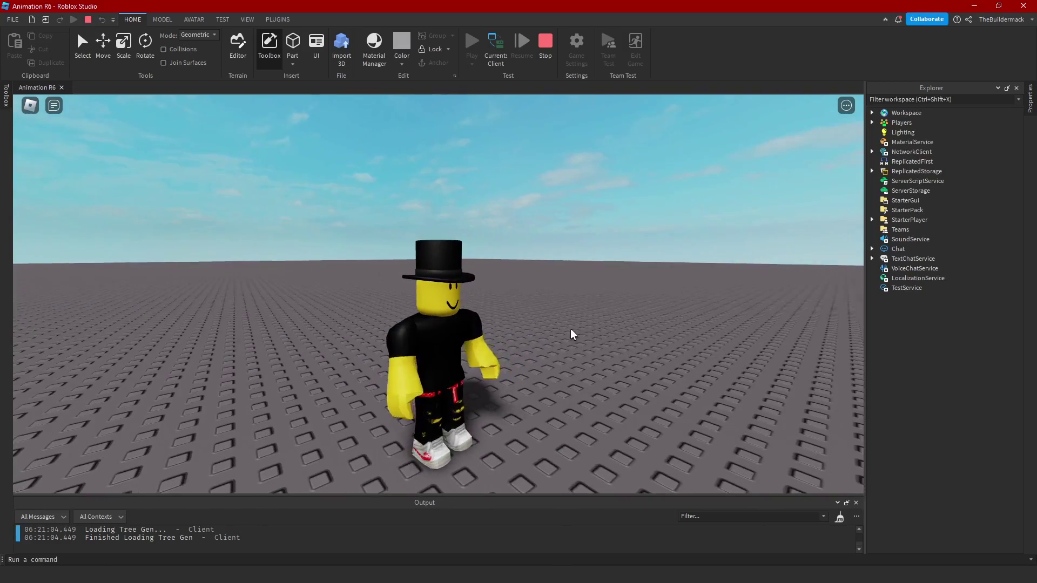
pyautogui.press('w')
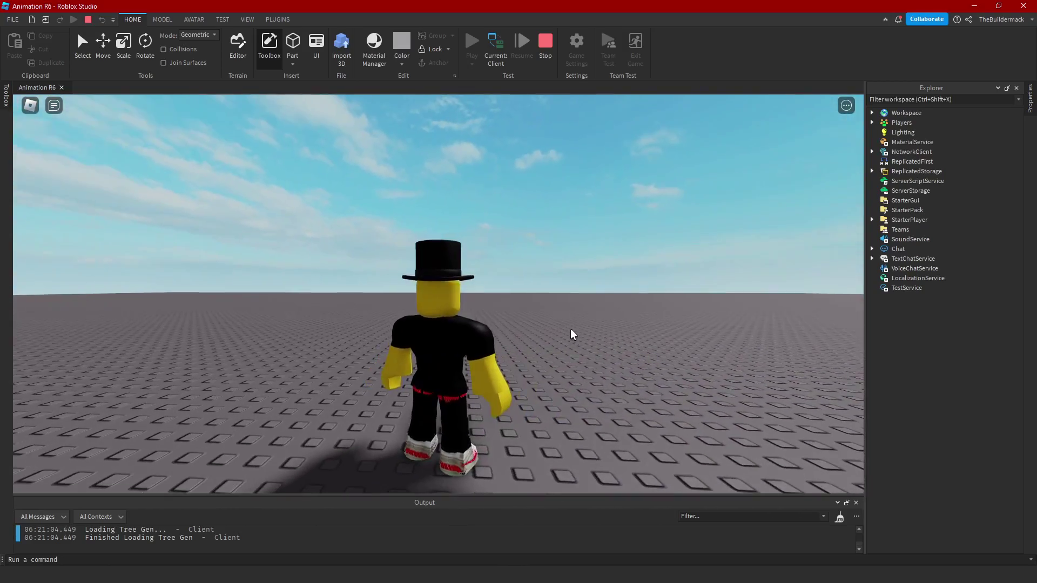
pyautogui.press('s')
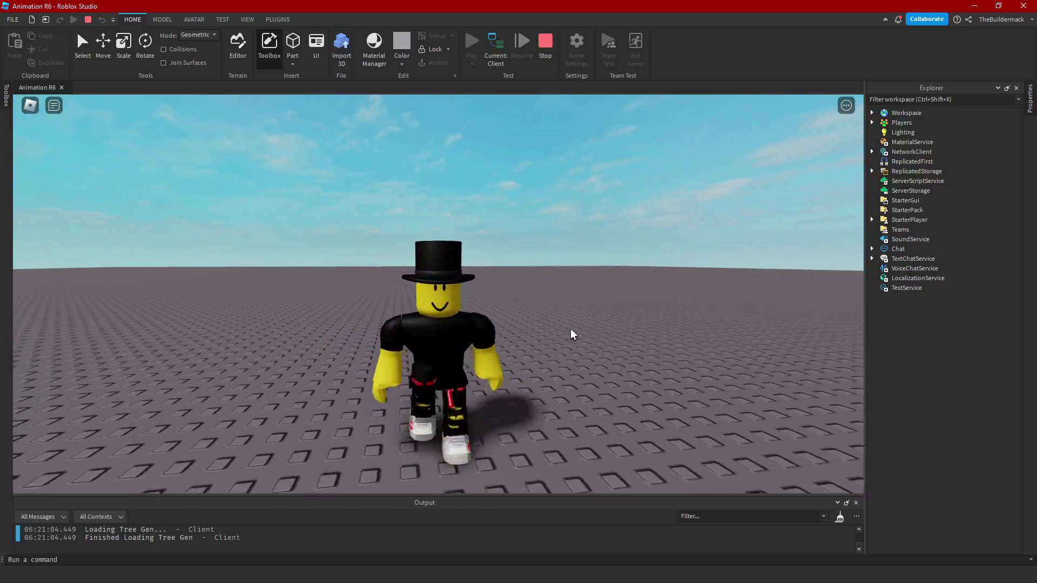
pyautogui.press('a')
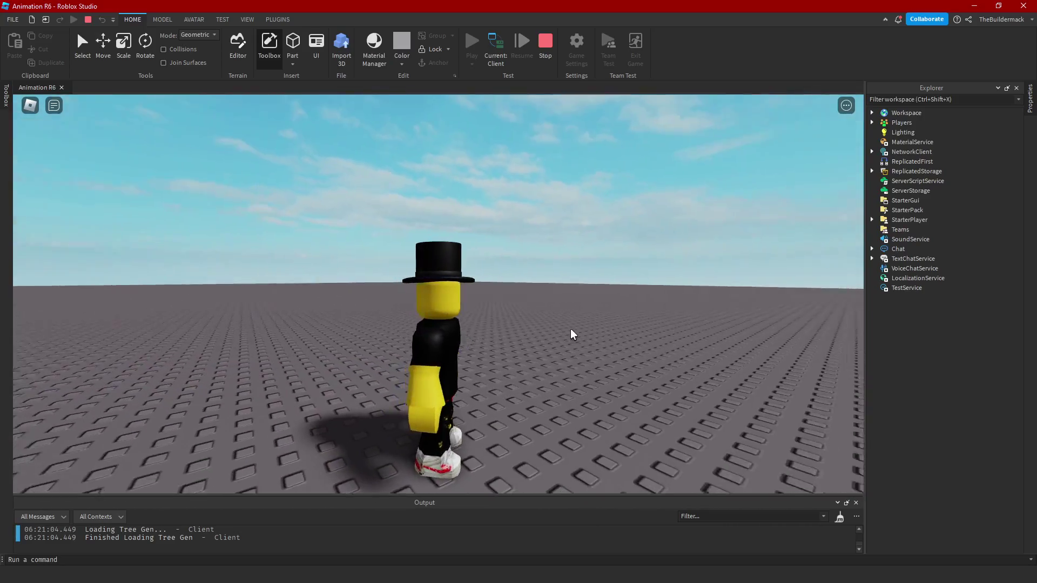
pyautogui.press('s')
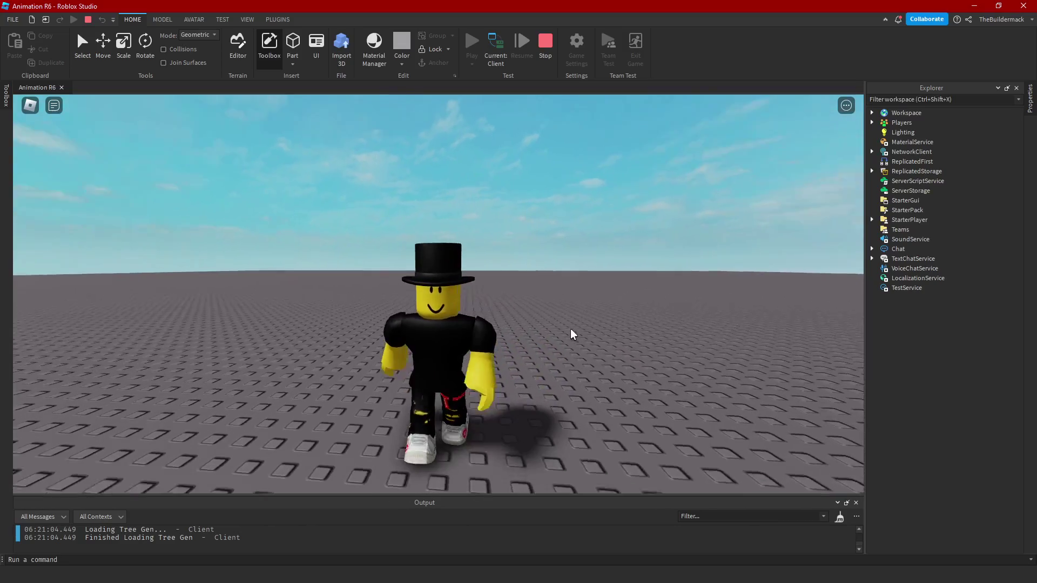